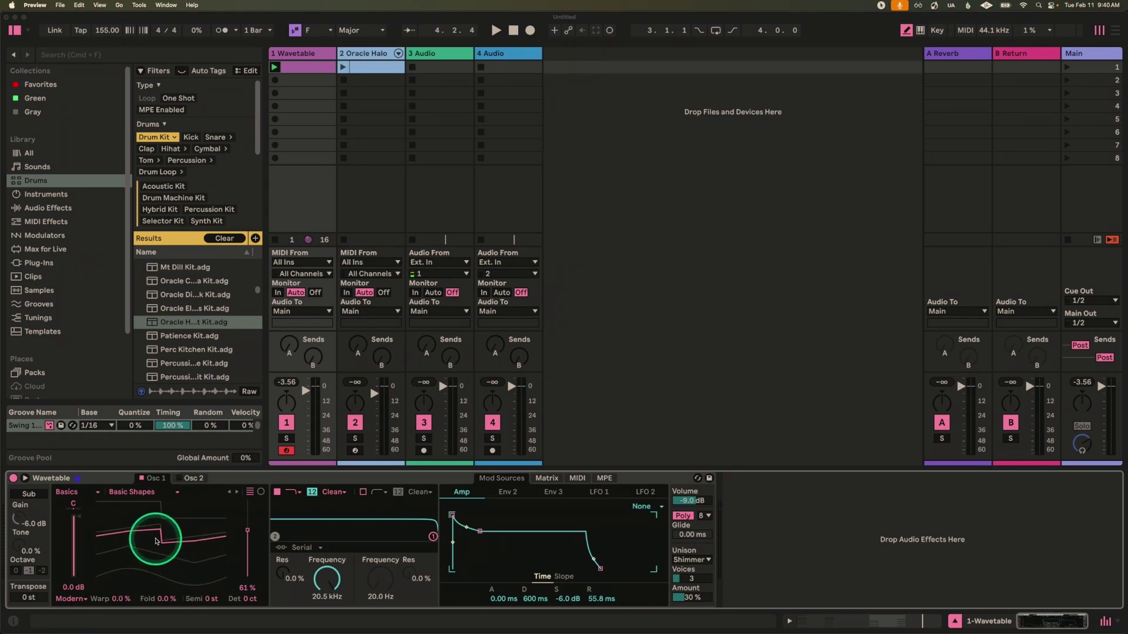
Step: Play the chords and sweep the Wavetable position to 57% while listening
key(space)
drag(143, 513, 141, 541)
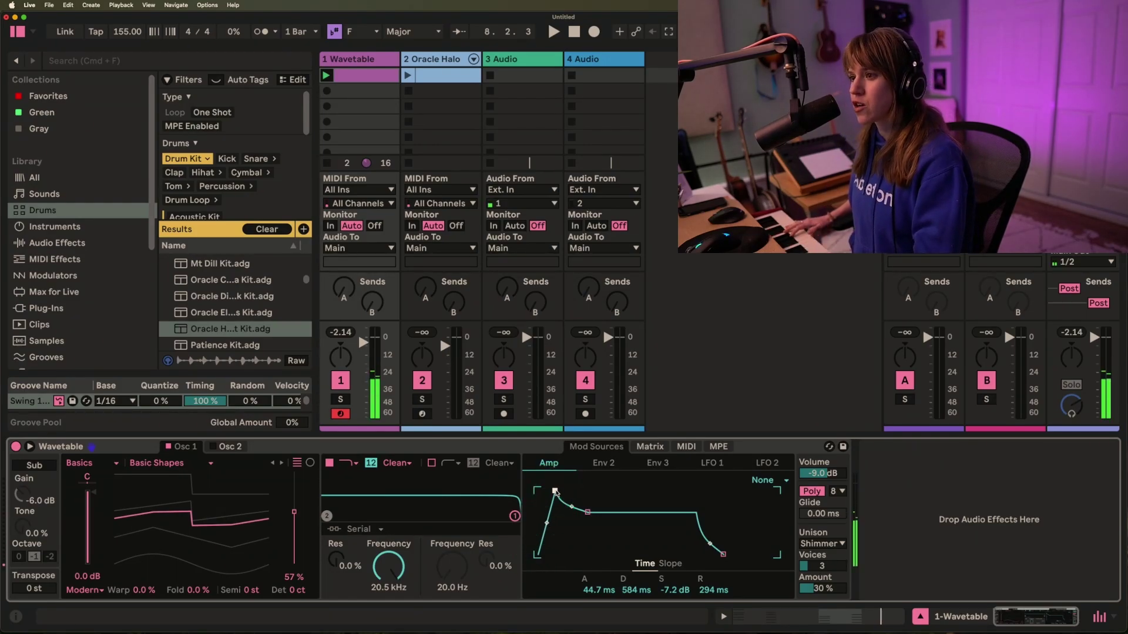
Step: Try the chord attack at 0 ms and 20 s, then settle it at 78.1 ms
drag(555, 491, 538, 491)
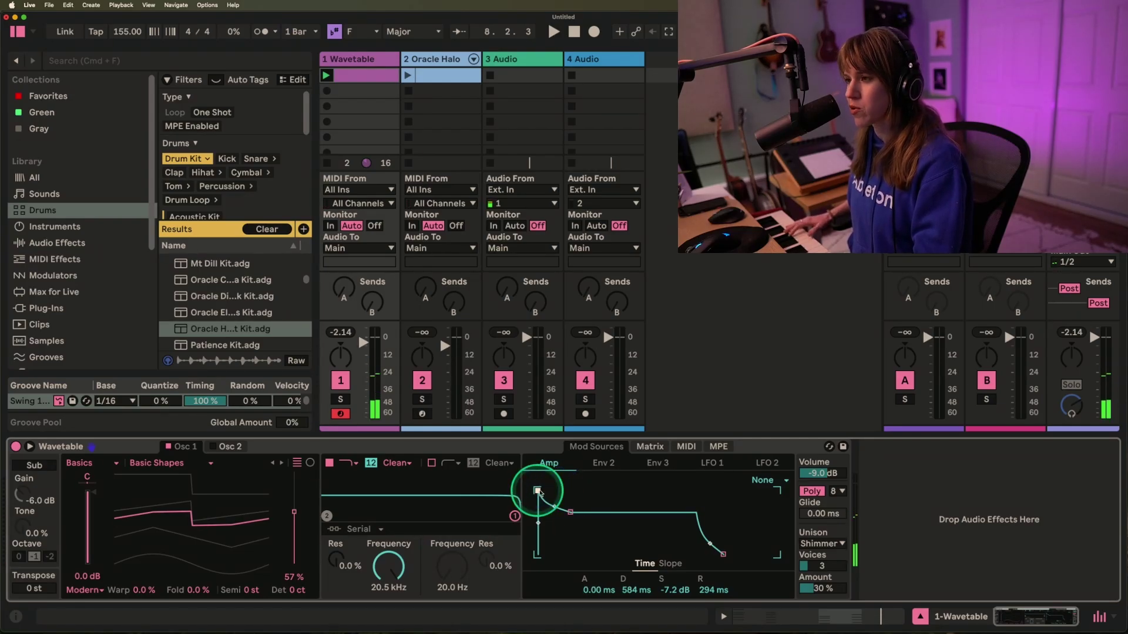
drag(540, 492, 619, 494)
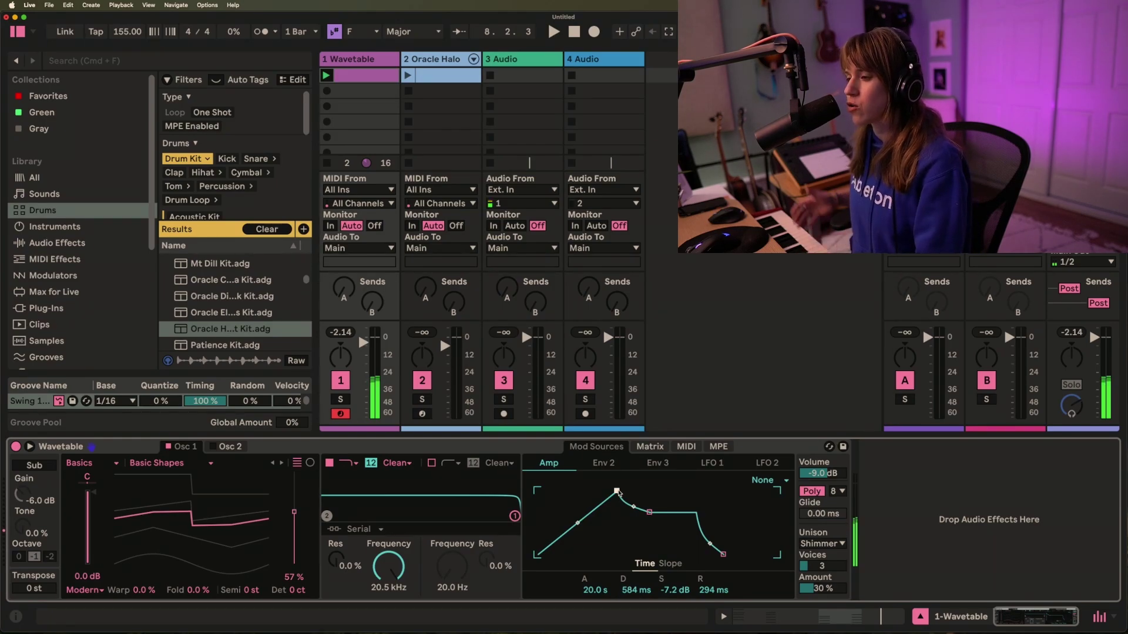
drag(618, 494, 558, 491)
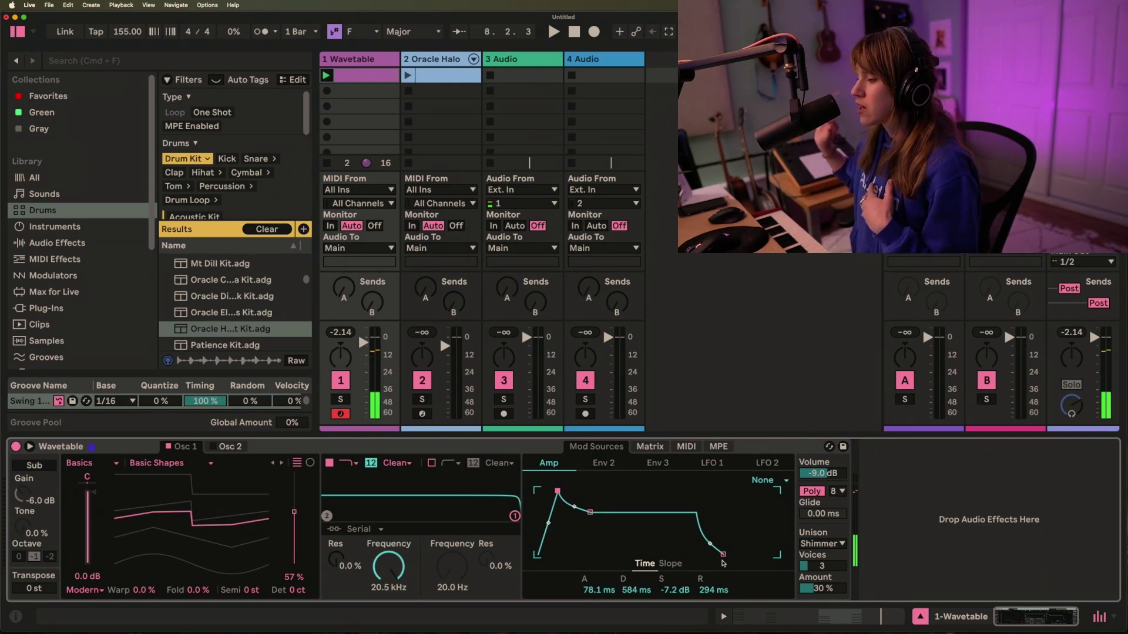
Step: Set the chord release to 79.6 ms, then the decay to 30.8 ms and sustain to -8.3 dB
click(729, 557)
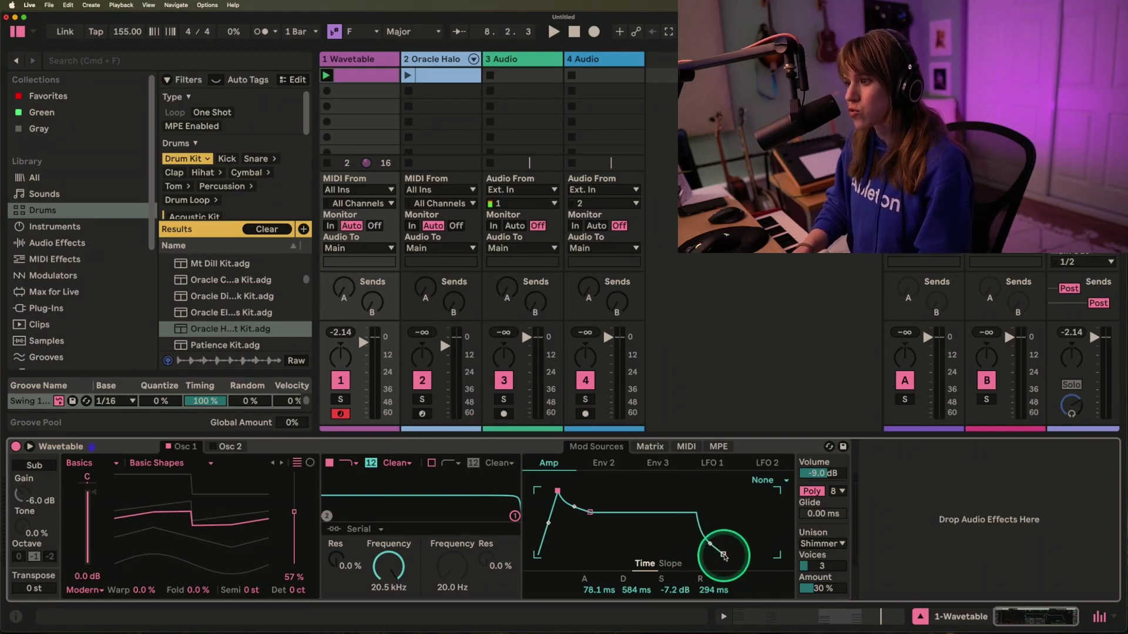
drag(724, 554, 746, 554)
click(752, 554)
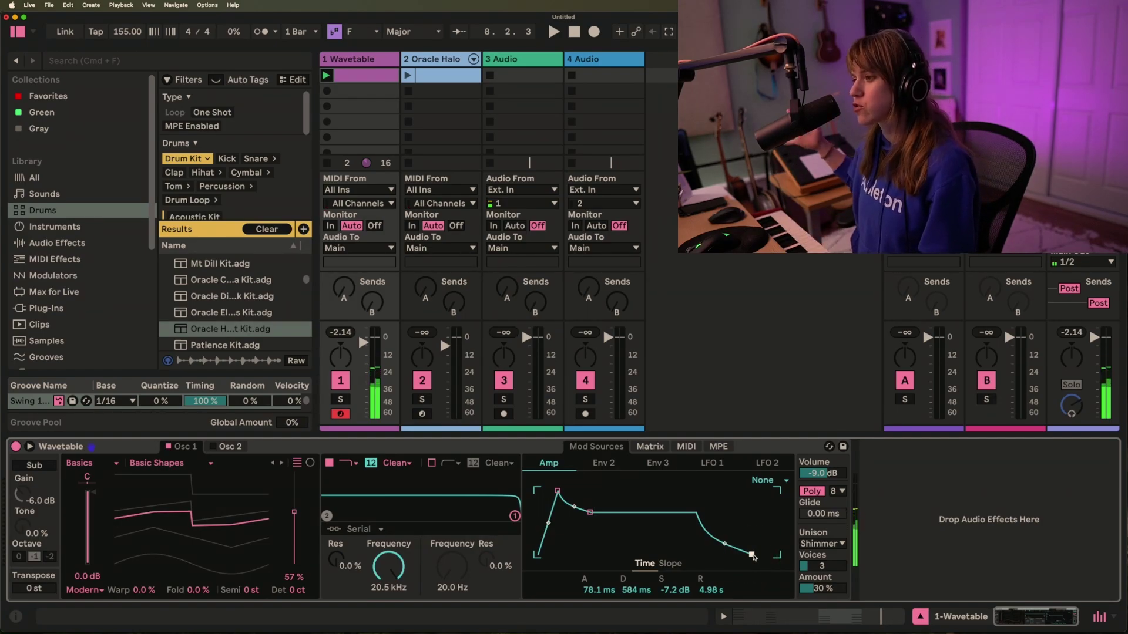
drag(753, 557, 538, 556)
click(556, 496)
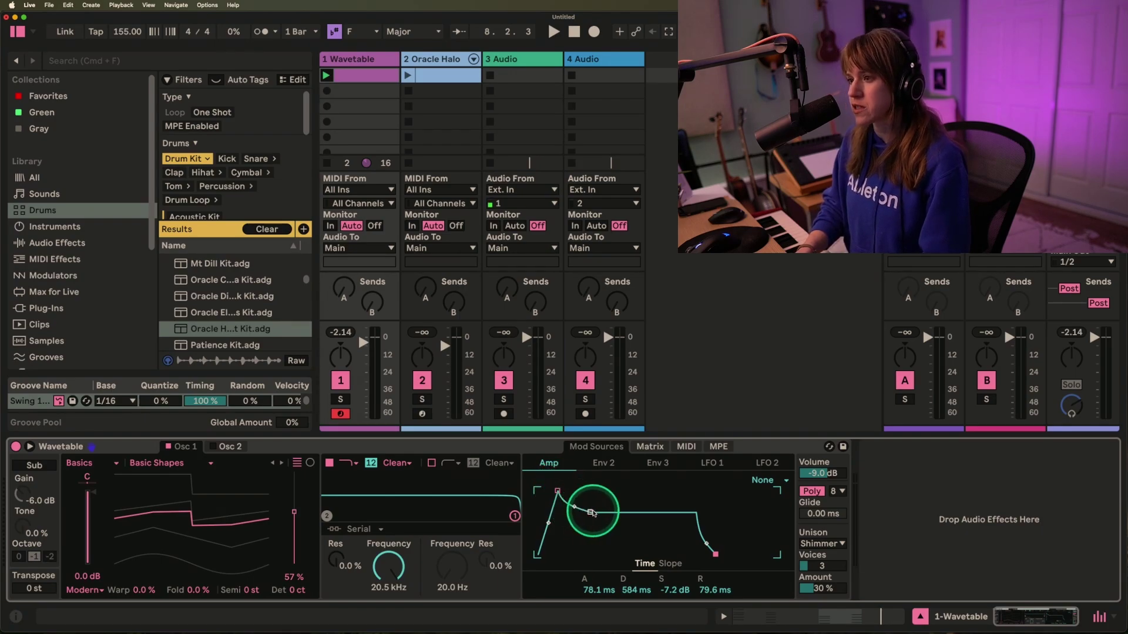
drag(592, 512, 567, 517)
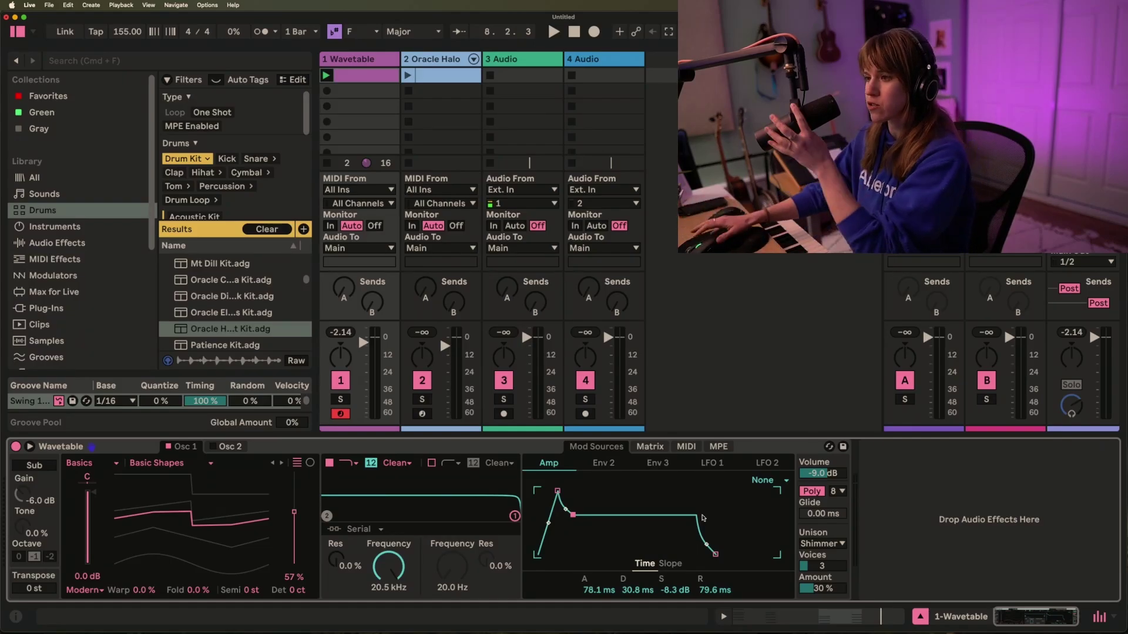
Step: Launch track 1's chord clip and rework the amp envelope's attack, decay, release and sustain
click(411, 263)
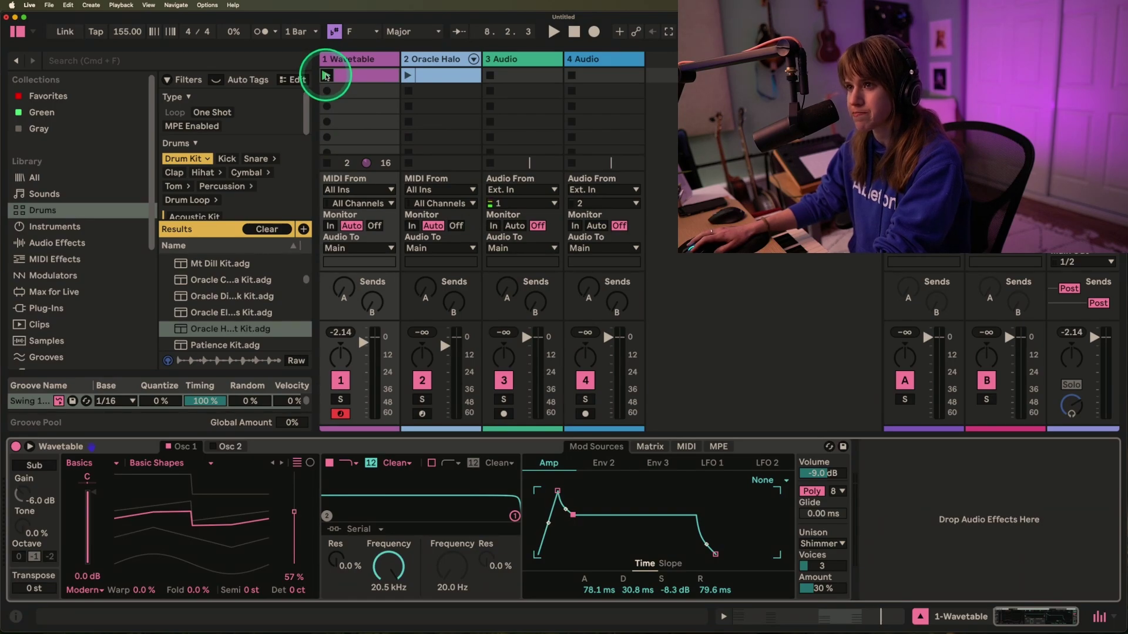
click(325, 75)
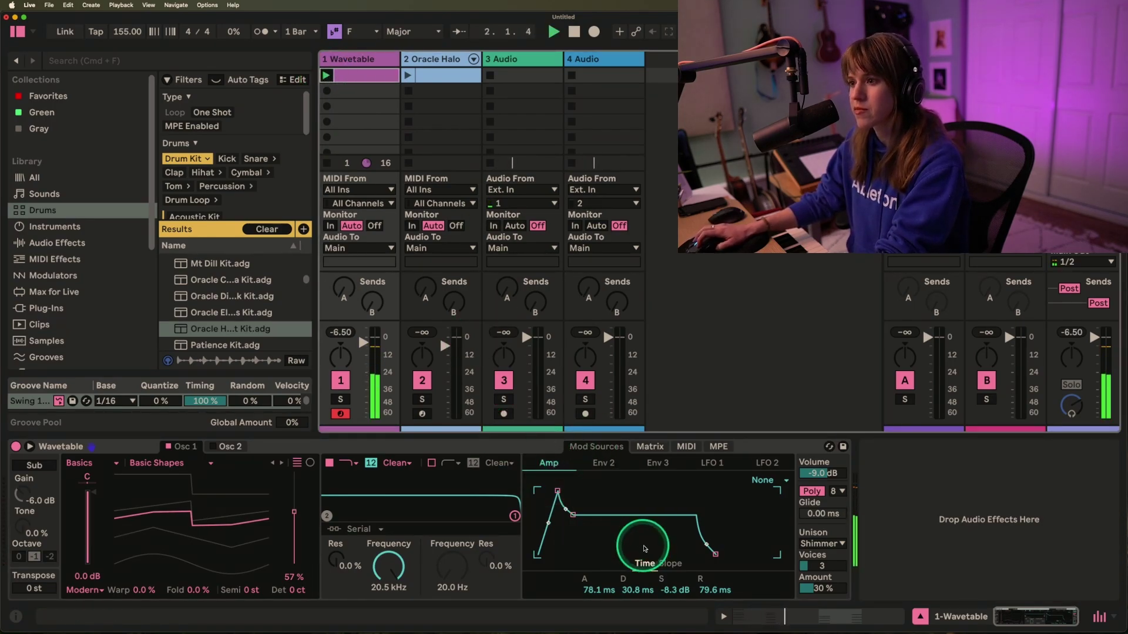
drag(558, 490, 569, 555)
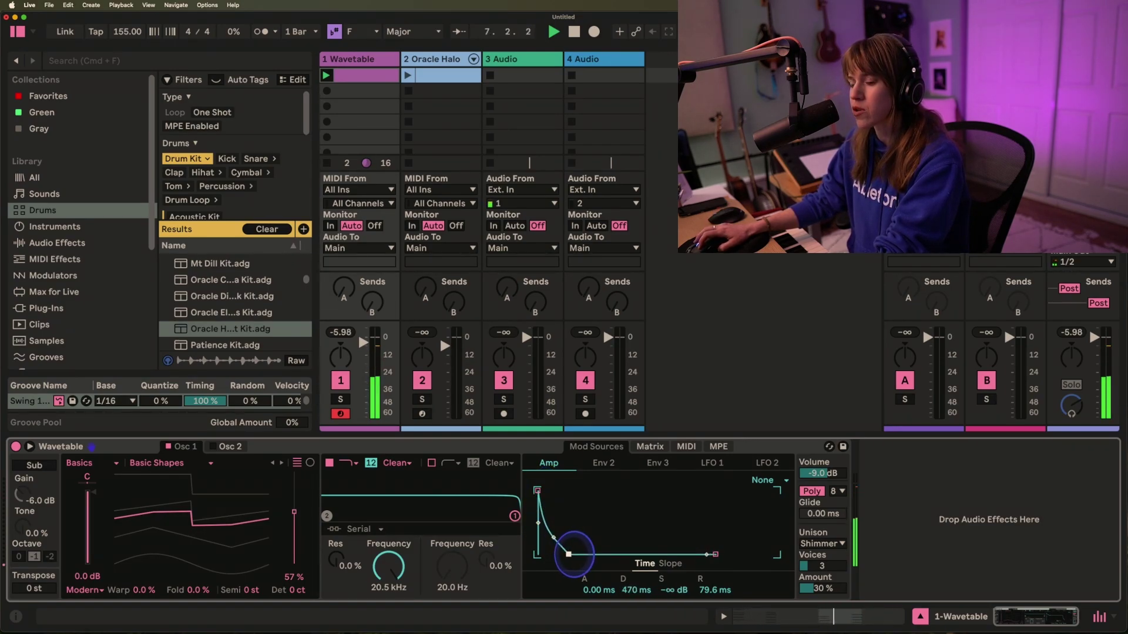
drag(569, 555, 566, 554)
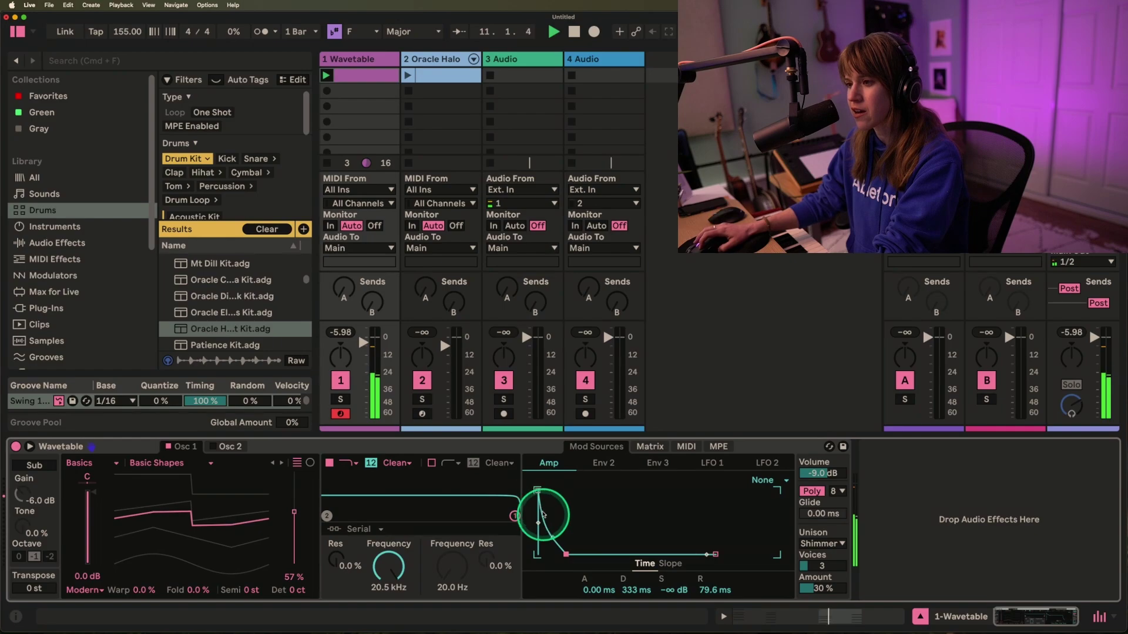
drag(717, 558, 735, 555)
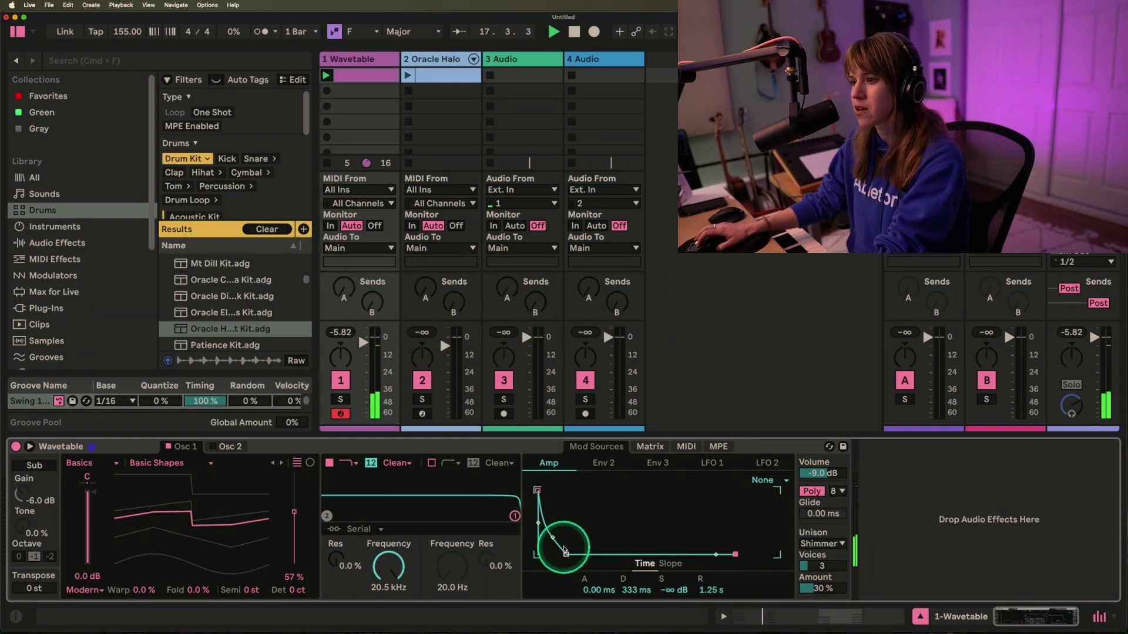
drag(566, 554, 562, 540)
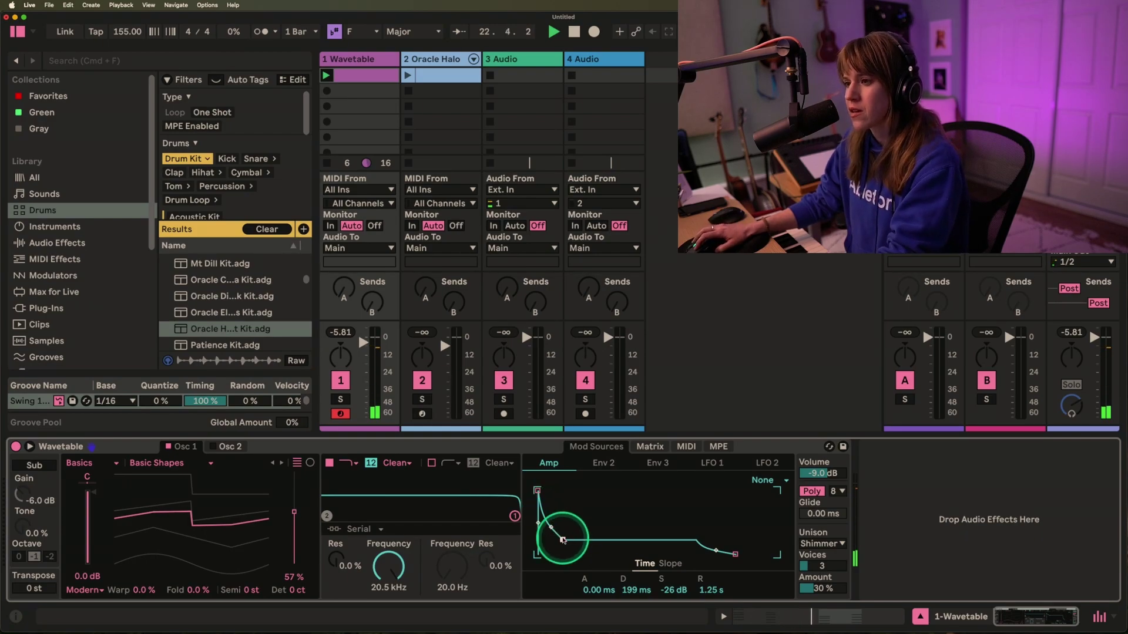
Step: Set a 1.36 s attack, -13 dB sustain and 2.56 s release for a slow swell
drag(563, 541, 561, 536)
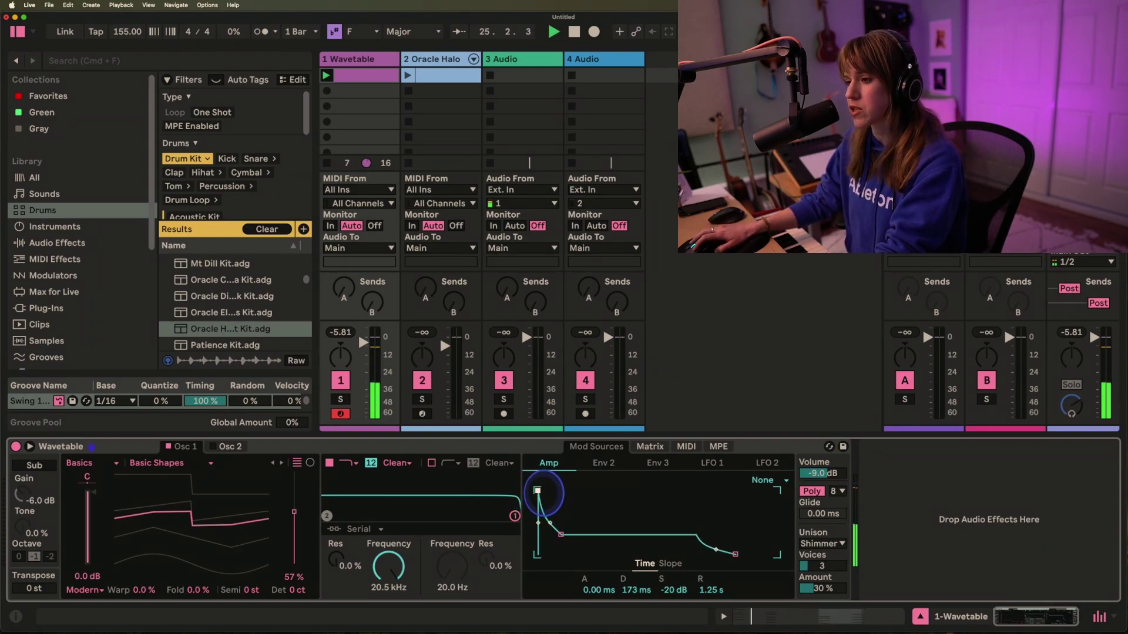
drag(538, 497, 578, 491)
drag(602, 534, 601, 524)
drag(735, 555, 742, 555)
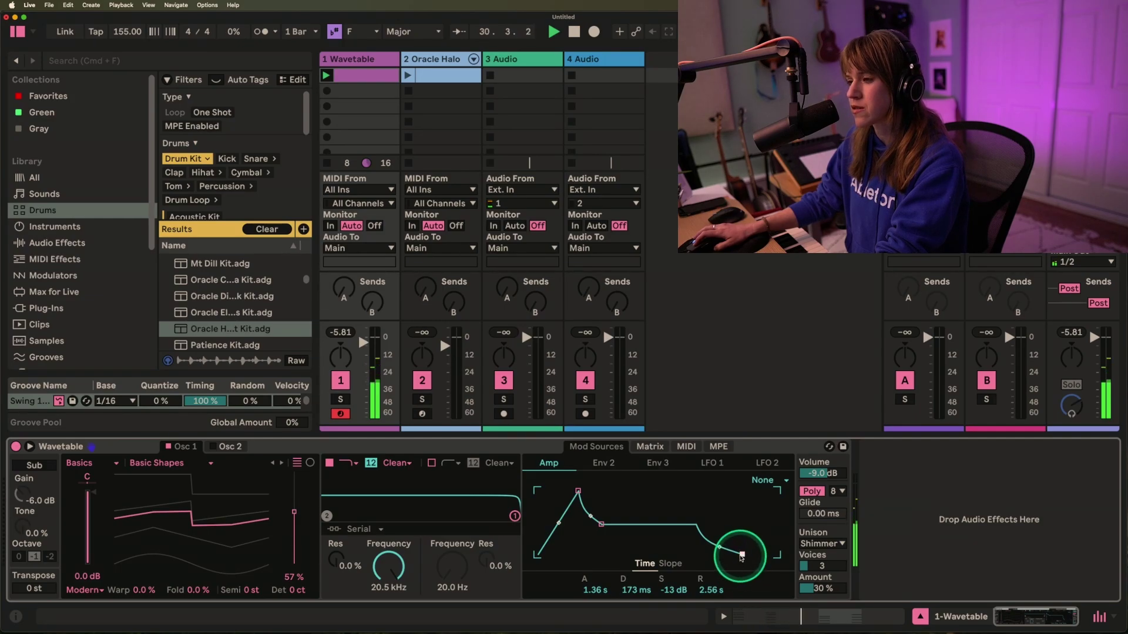
click(370, 340)
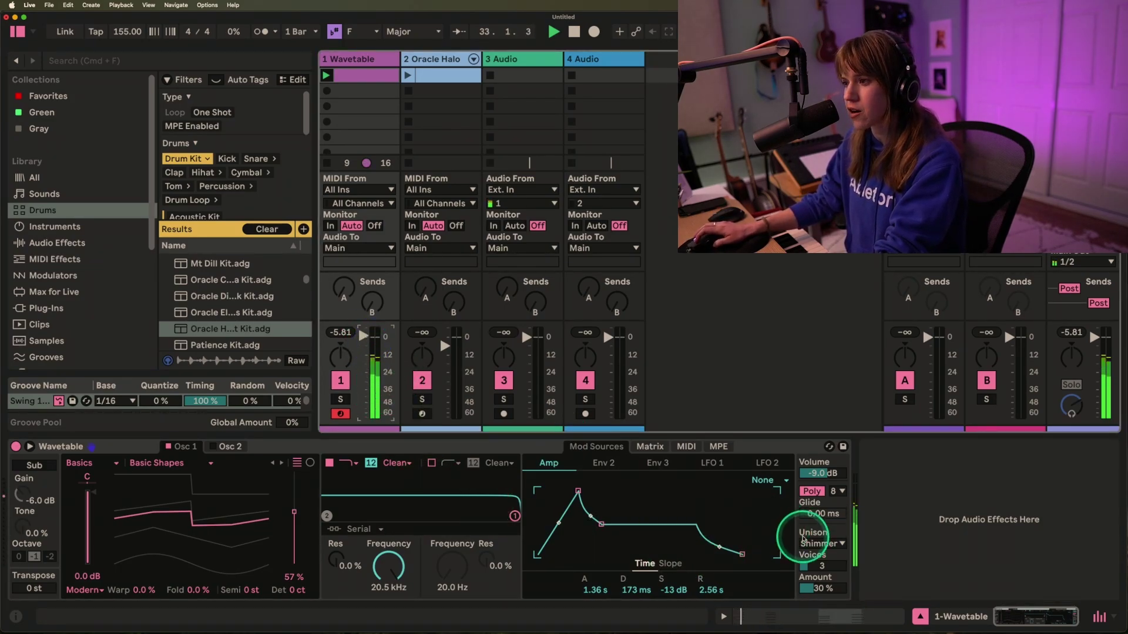
click(846, 589)
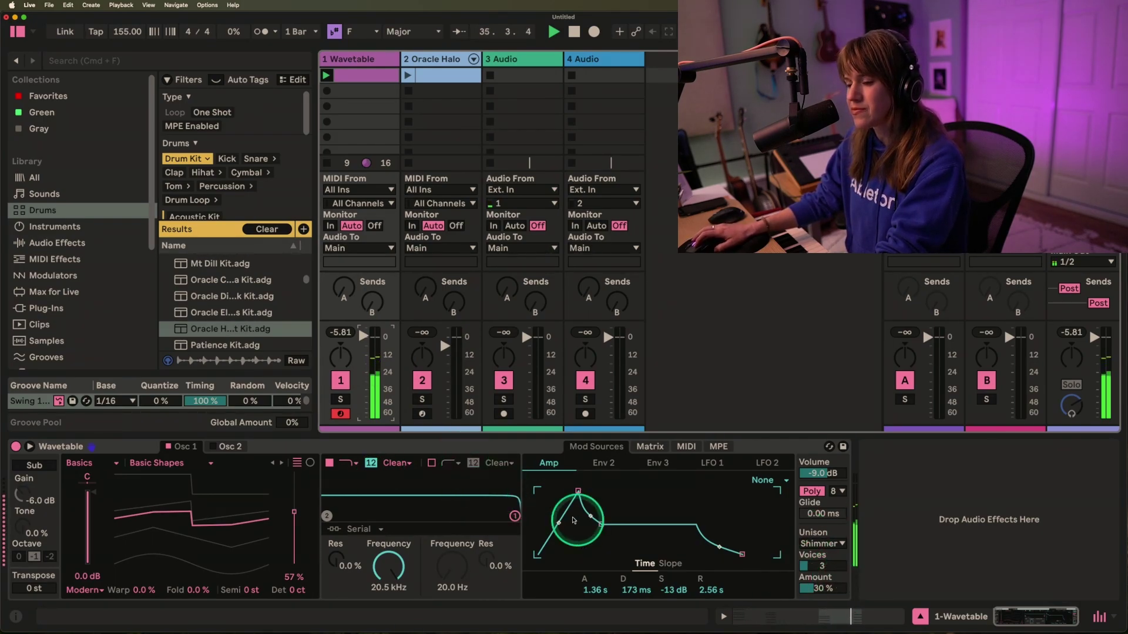
Step: Set the chord attack to 0 ms, sustain to 0.0 dB and release to 1.50 s, then audition
mouse_move(578, 490)
mouse_down()
mouse_move(537, 491)
mouse_move(557, 490)
mouse_up()
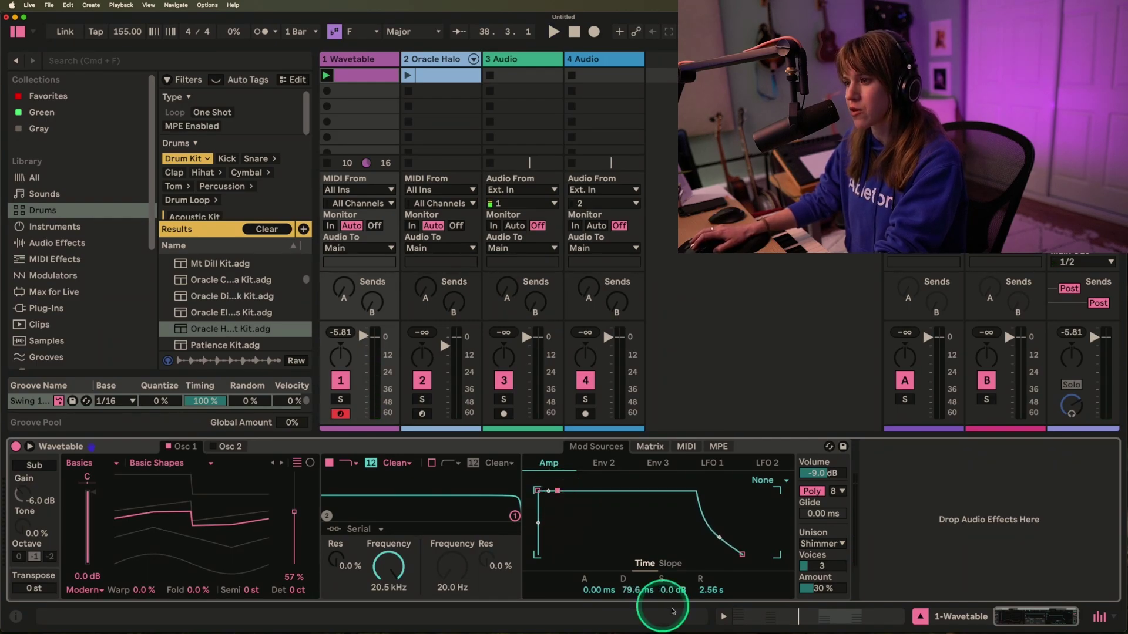
drag(754, 561, 706, 561)
key(space)
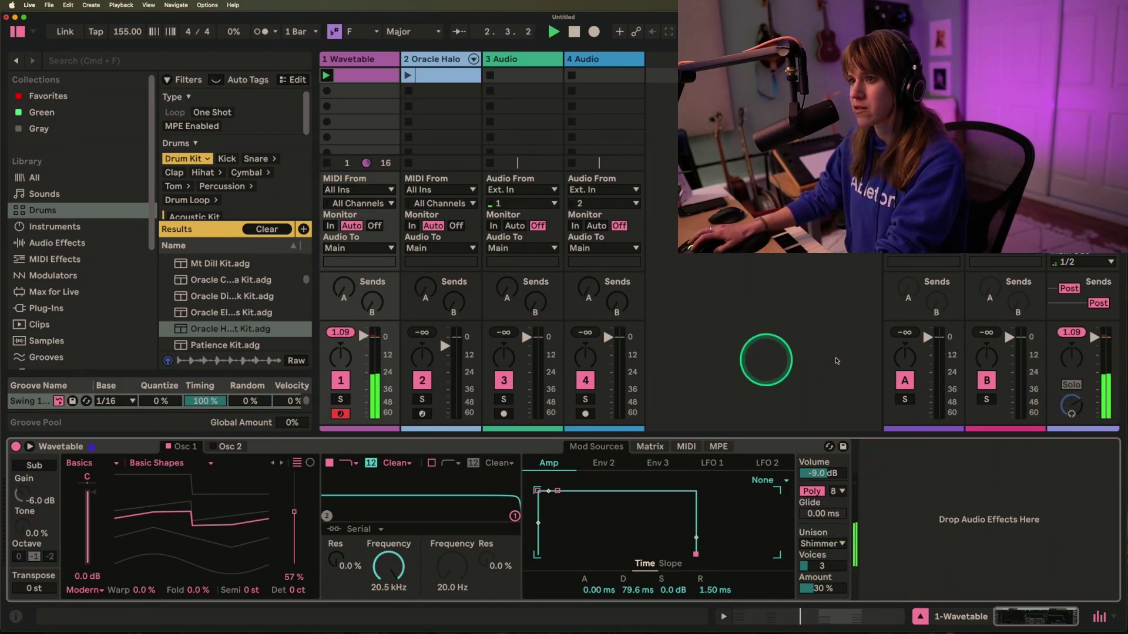
click(372, 335)
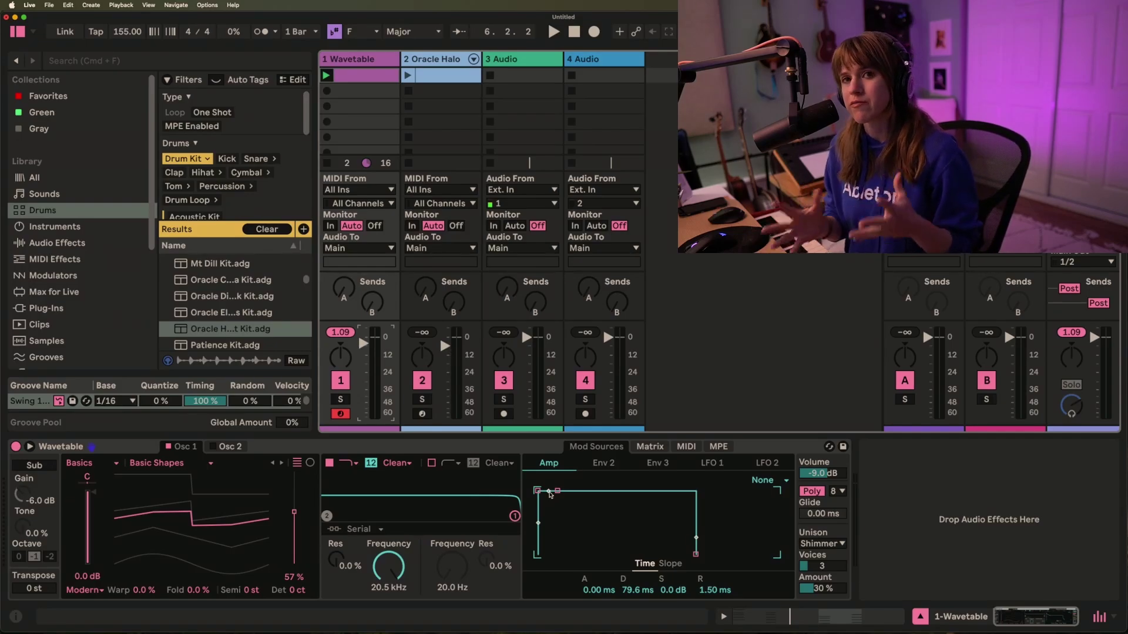
click(575, 493)
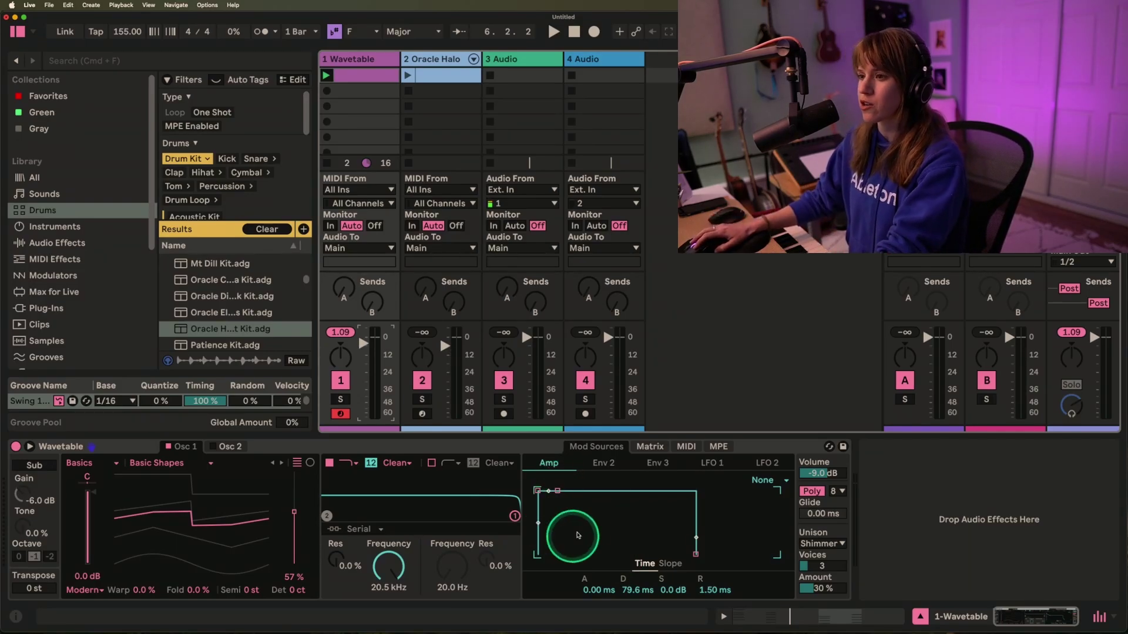
Step: Move through Analog's Osc 1, Fil 1 and Amp 1 sections to reach the first amp envelope
drag(461, 448, 433, 453)
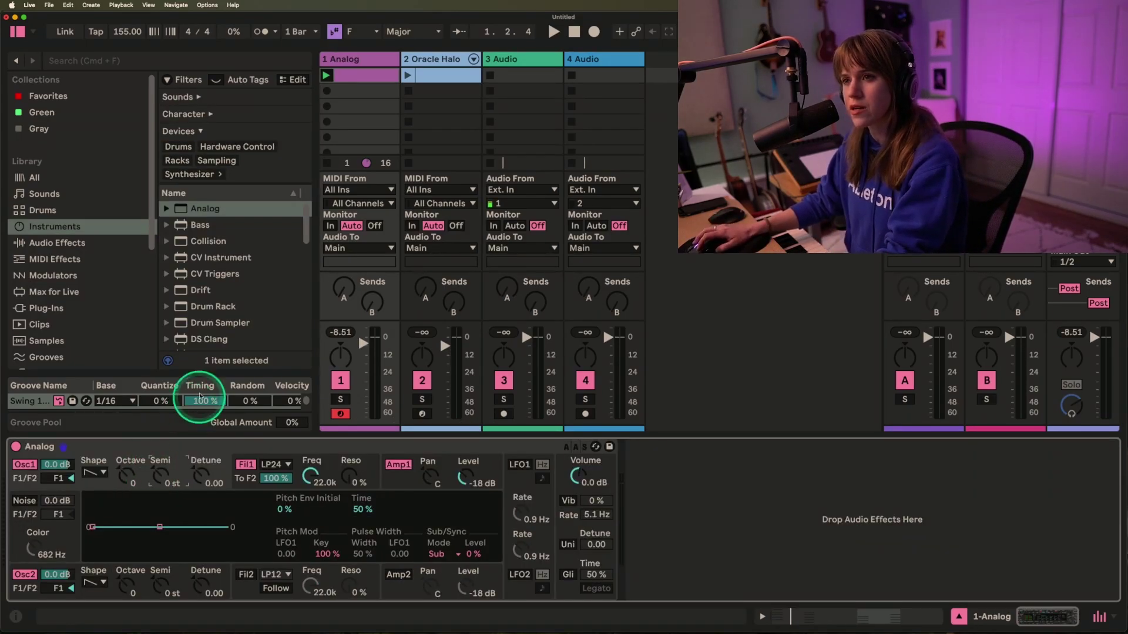
click(202, 455)
drag(86, 494, 89, 487)
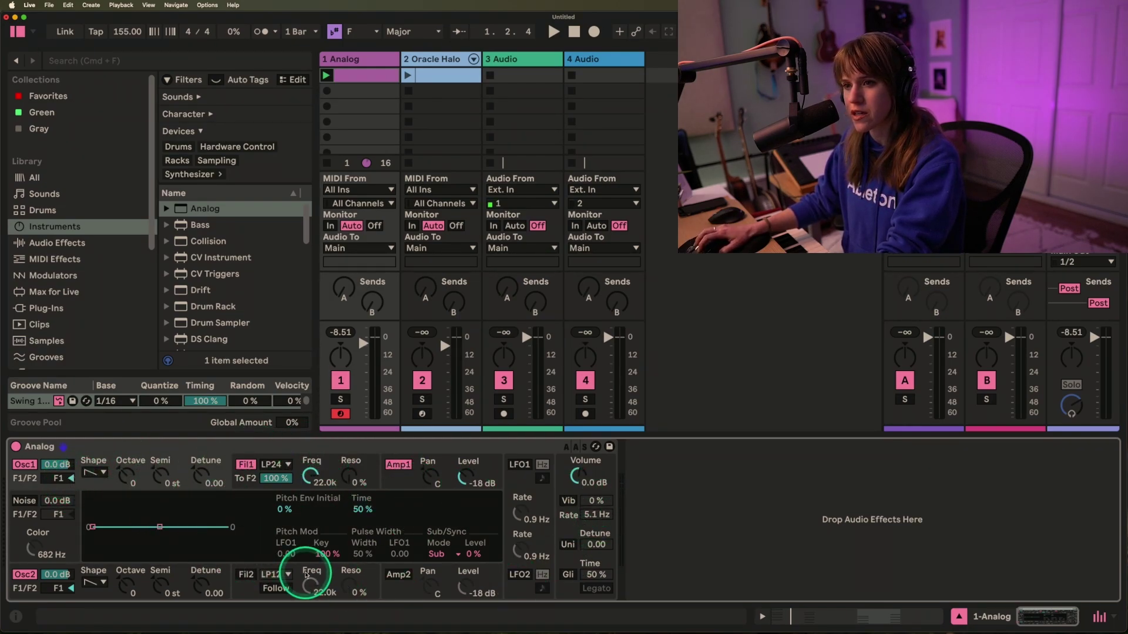
click(241, 470)
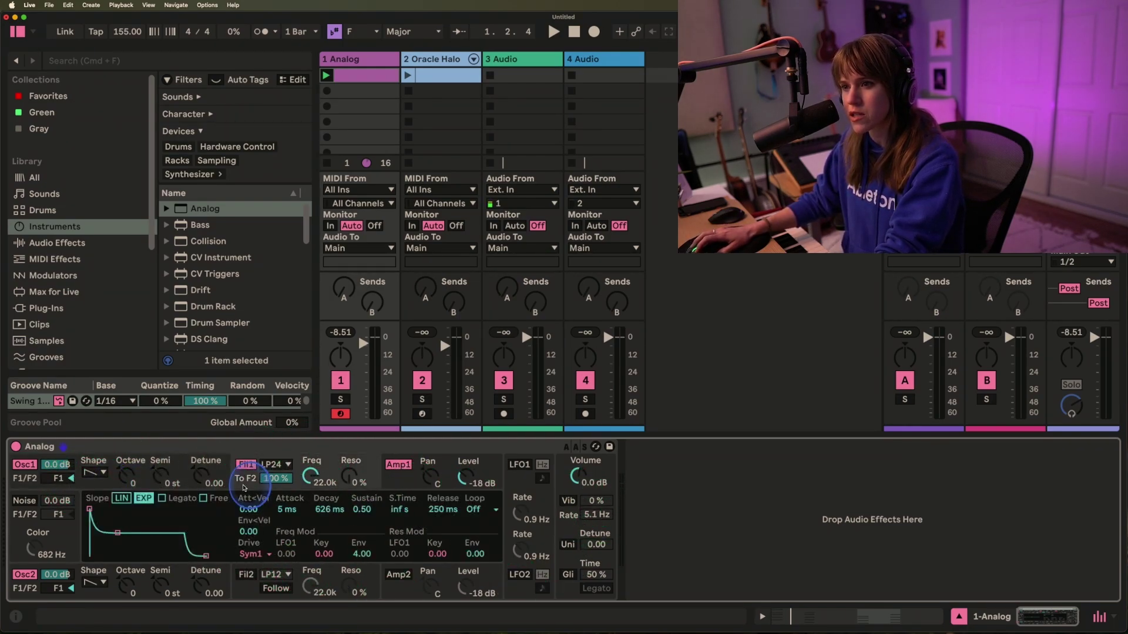
click(401, 470)
click(100, 474)
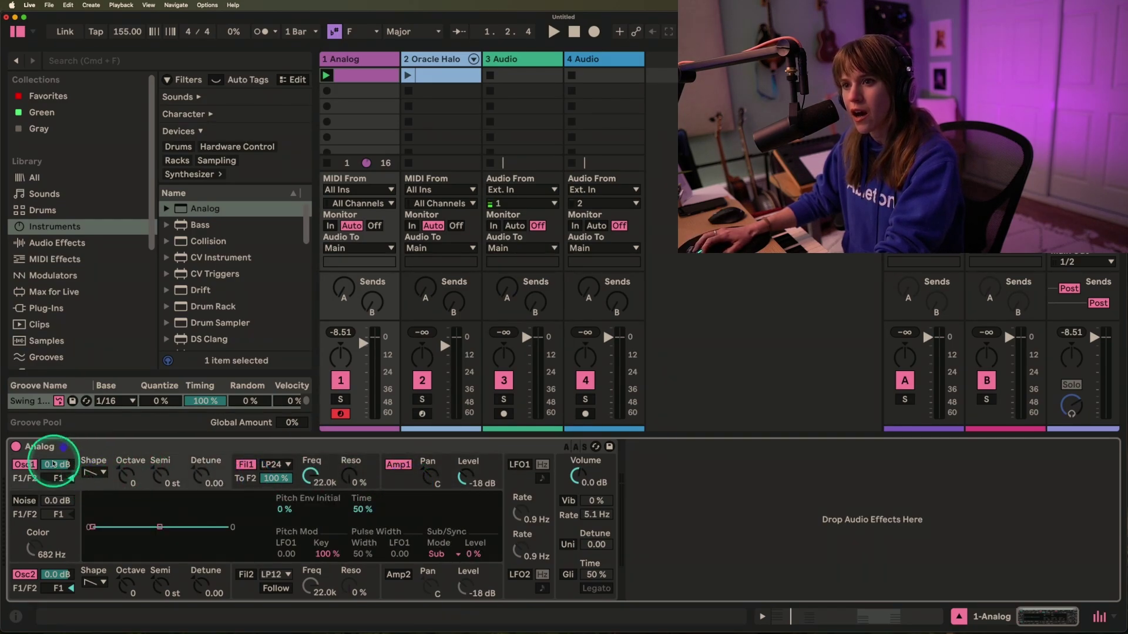
click(247, 470)
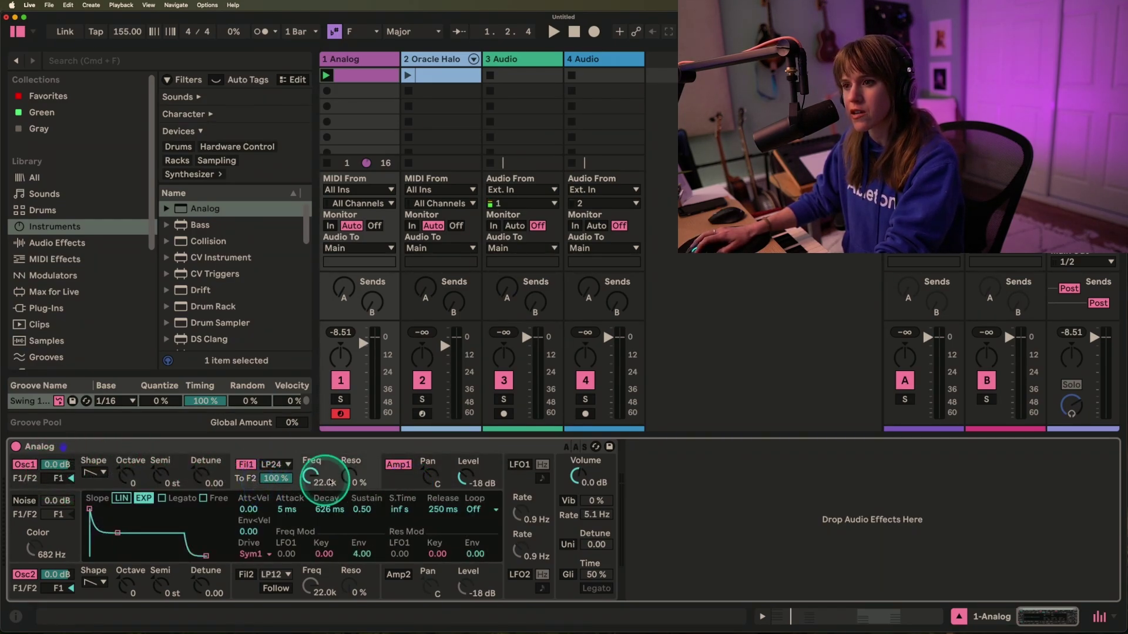
click(405, 478)
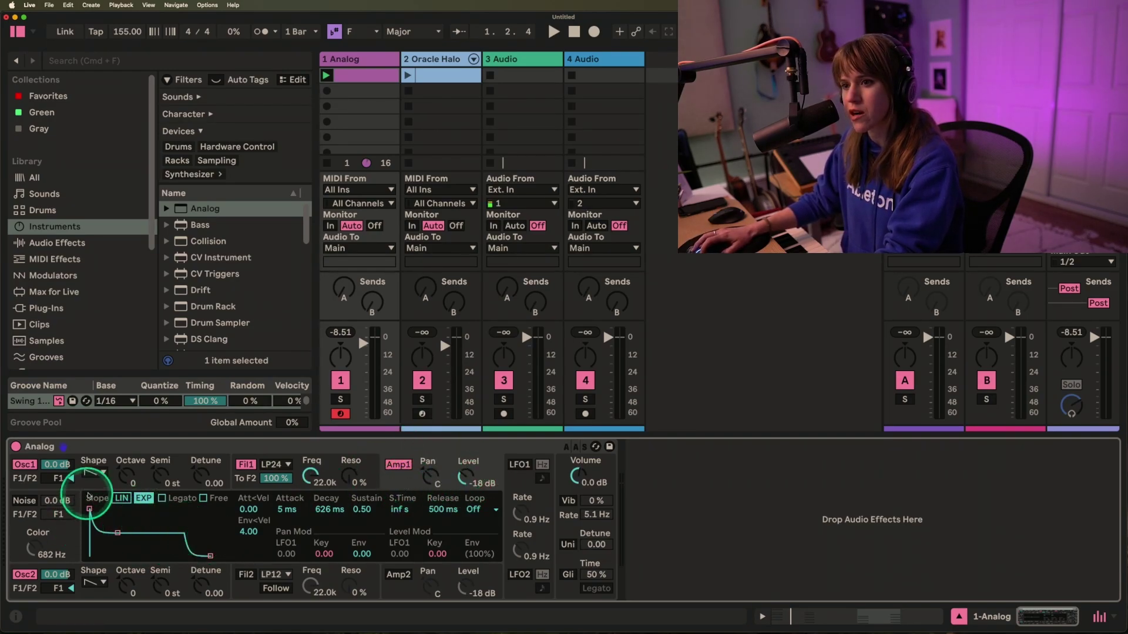
Step: Shape Amp 1 to 626 ms attack, 835 ms decay, 0.33 sustain and 626 ms release
drag(89, 509, 129, 510)
key(space)
drag(211, 554, 226, 555)
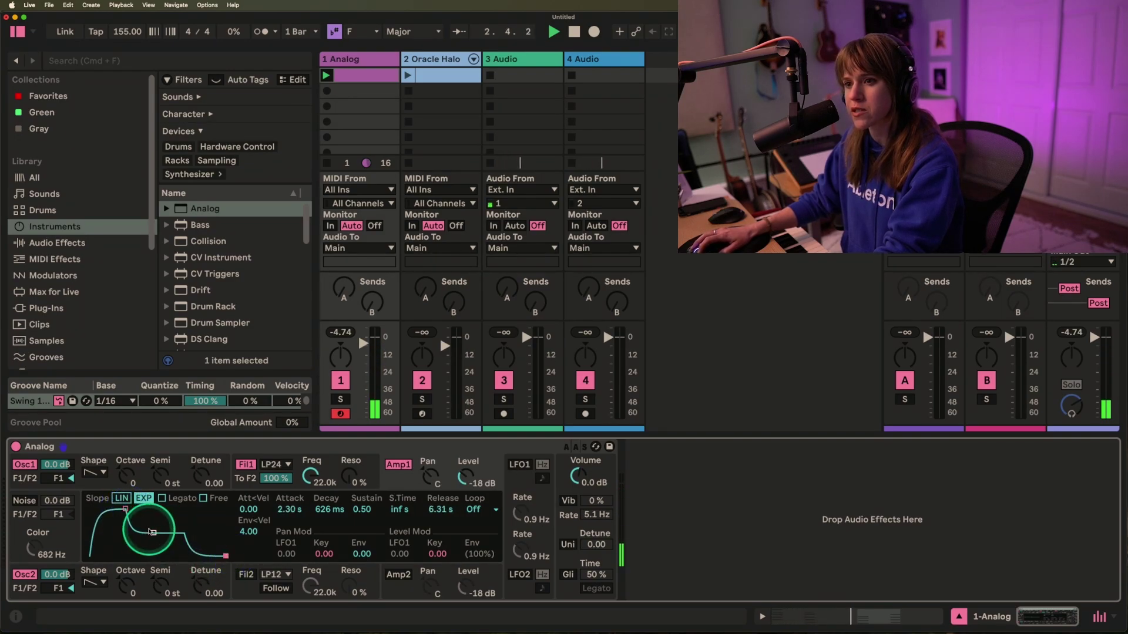
drag(151, 532, 117, 509)
drag(225, 555, 212, 556)
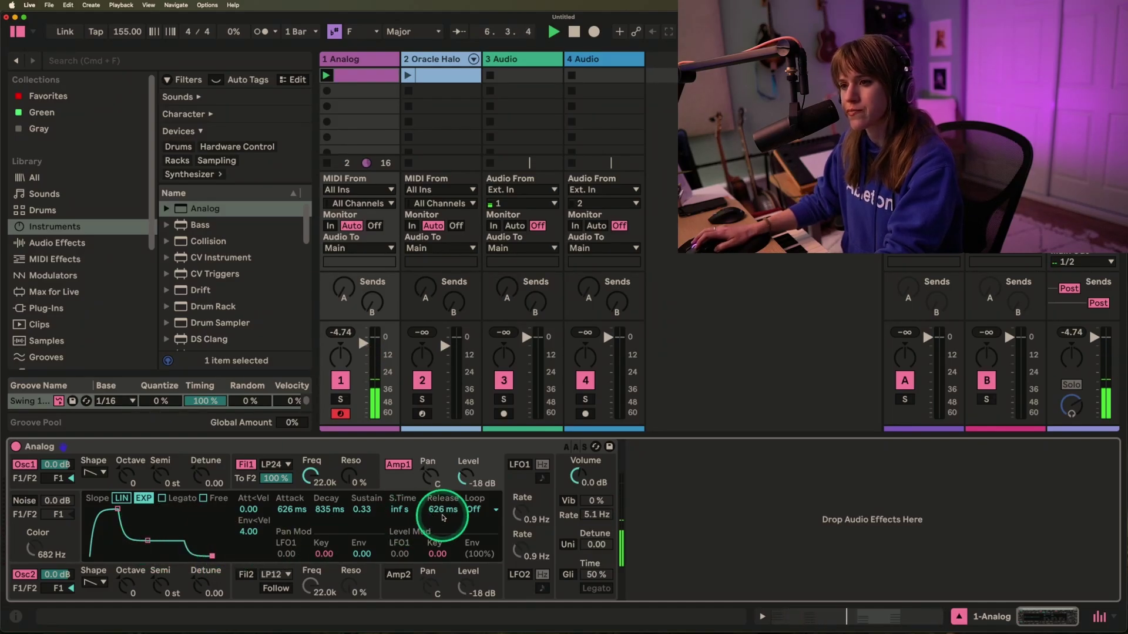
click(339, 462)
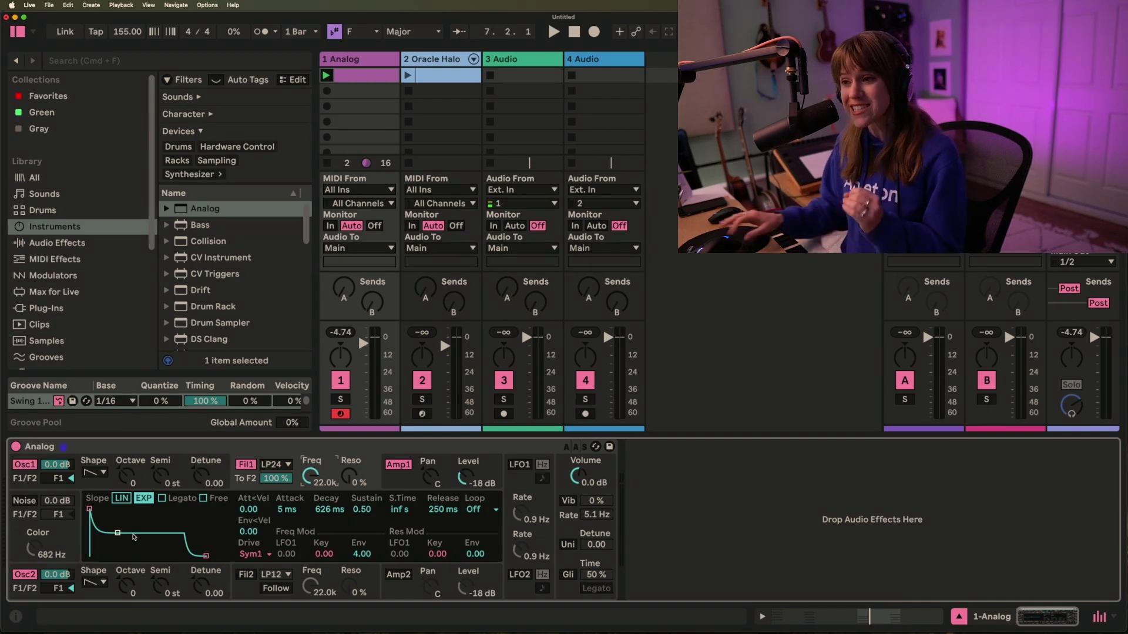
Step: Replace the Analog instrument on track 1 with Wavetable
click(335, 448)
key(Delete)
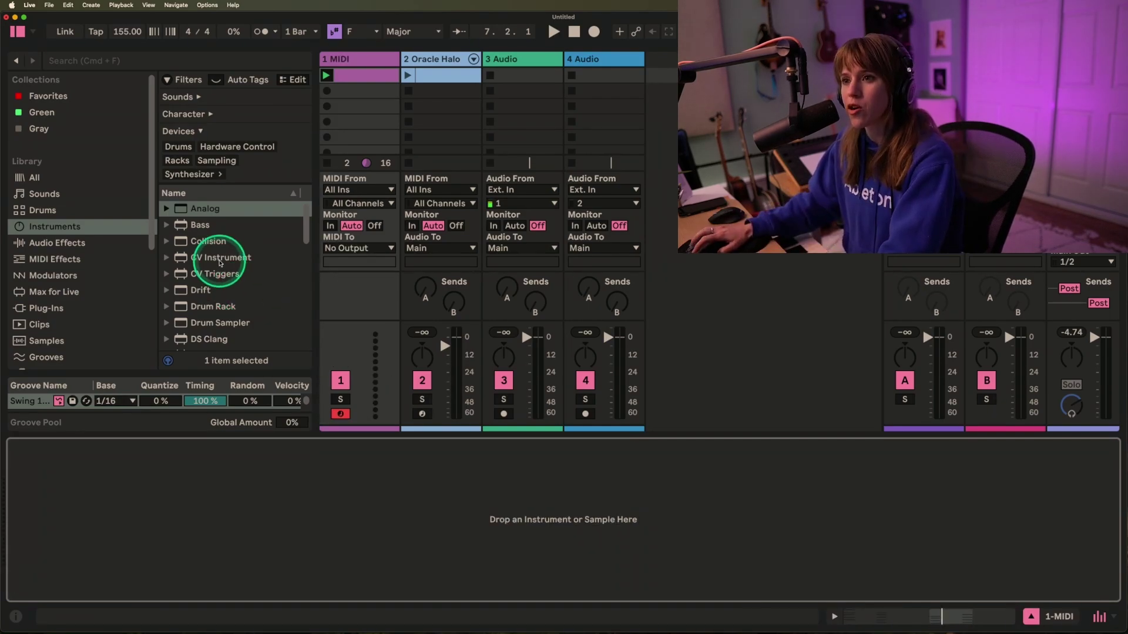
scroll(220, 264, down, 8)
click(222, 343)
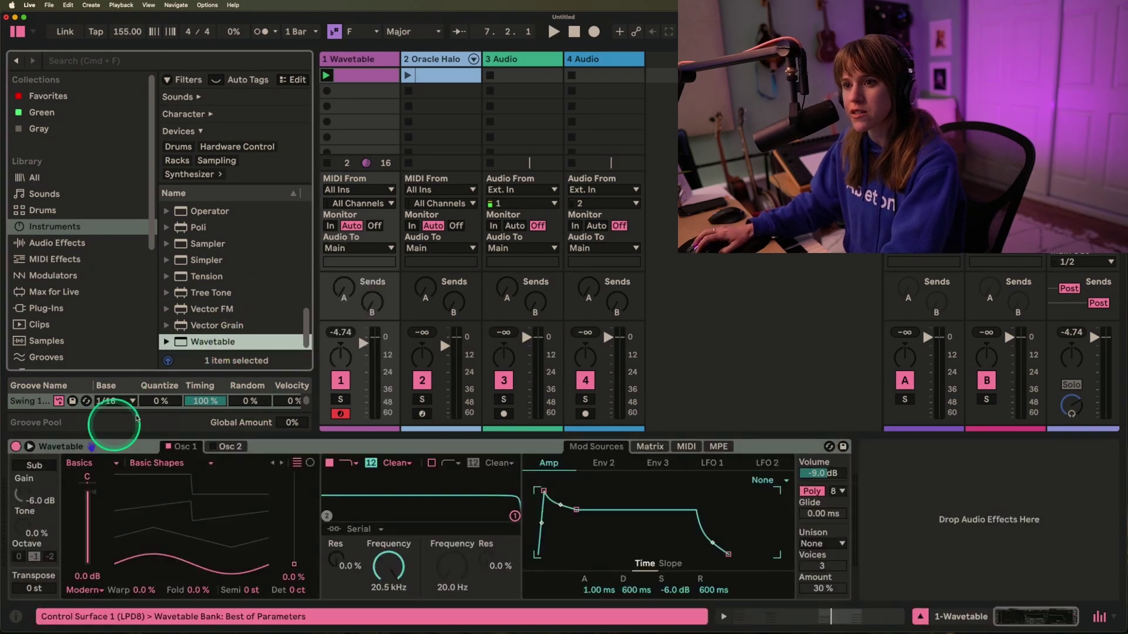
Step: Expand Wavetable's envelope and LFO panel over the session and lengthen Env 2 decay to 646 ms
click(29, 447)
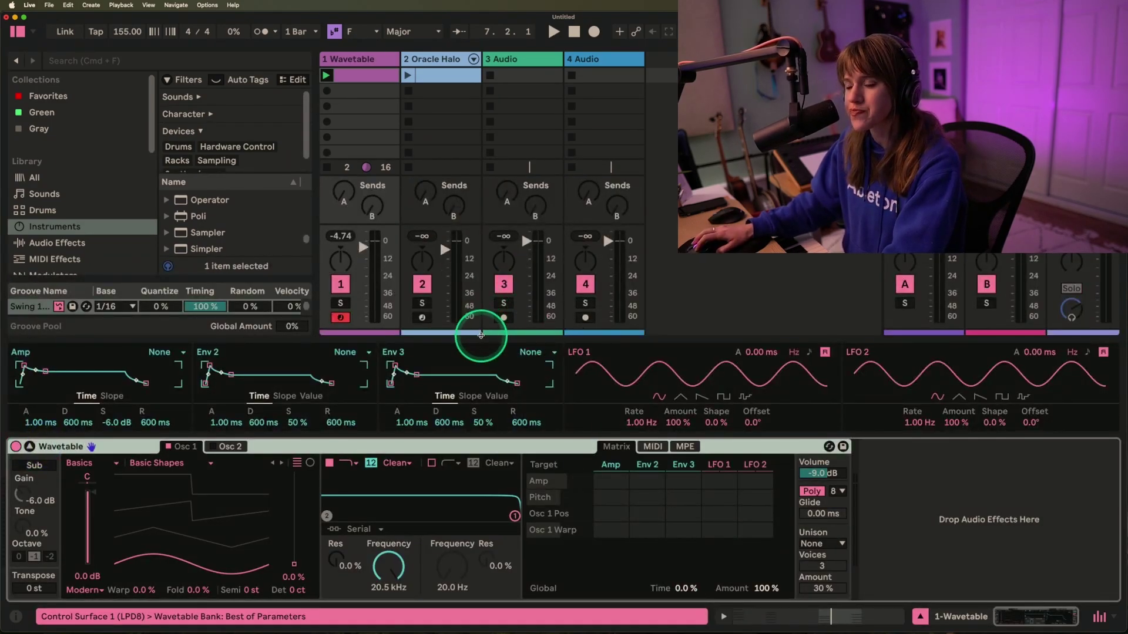
drag(481, 335, 481, 52)
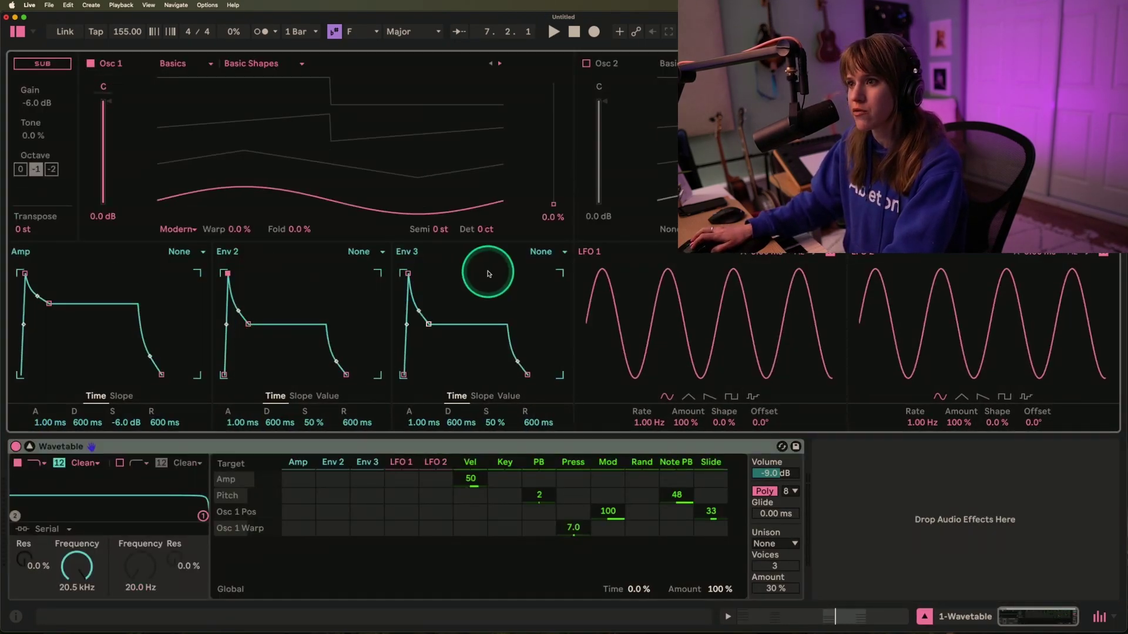
drag(306, 288, 309, 288)
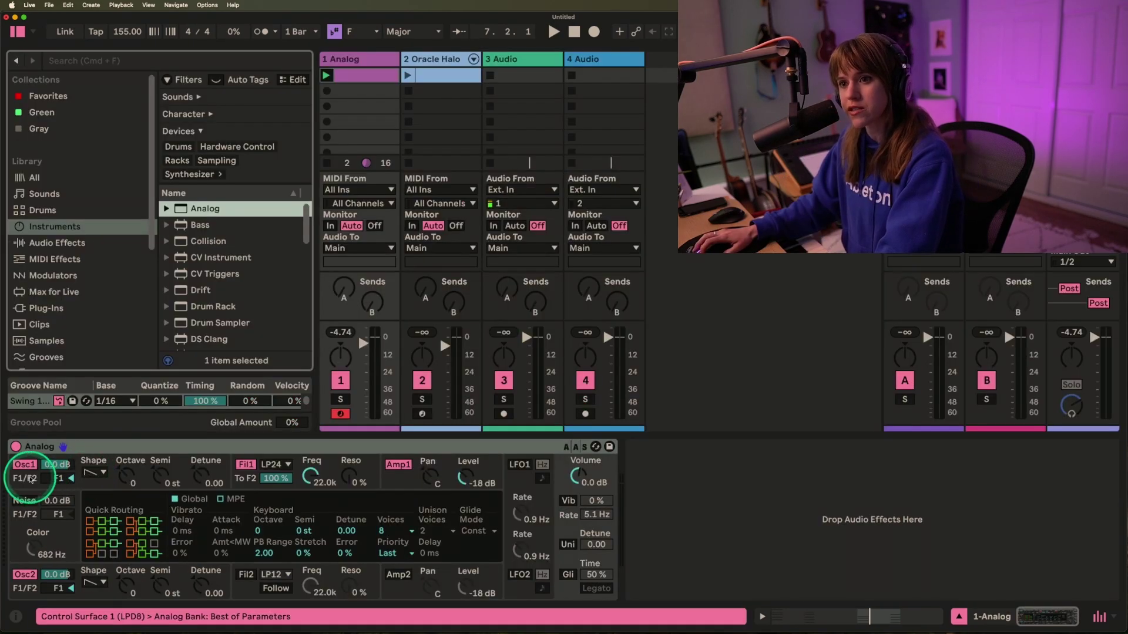
Step: Check Analog's Osc 1, Fil 1 and Amp 1 sections, then select Oscillator 2
click(24, 464)
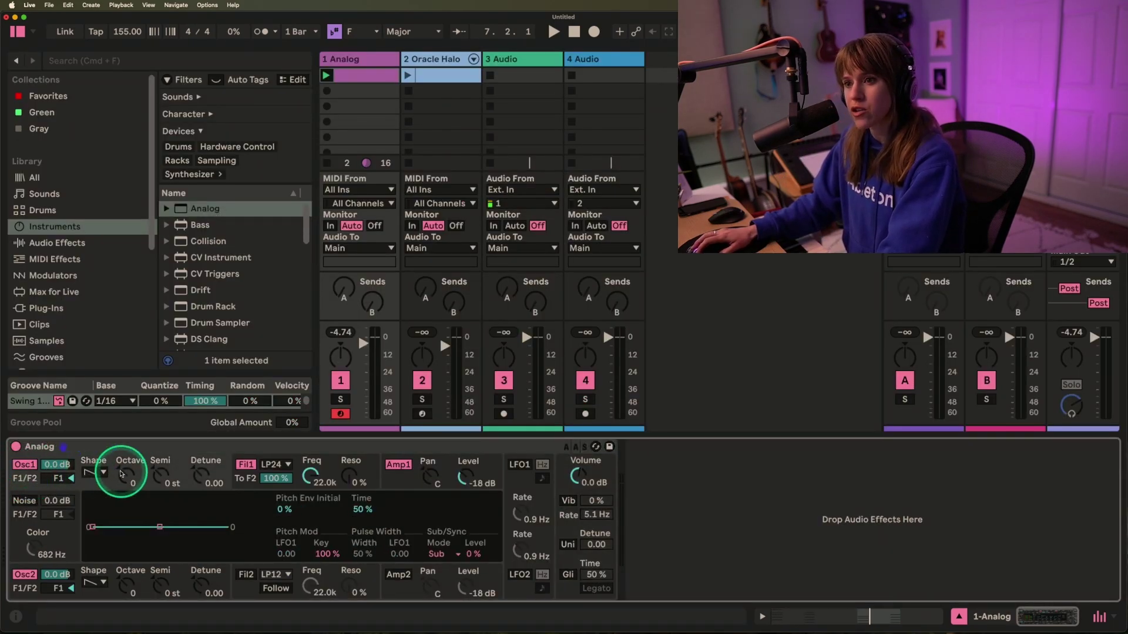
click(246, 464)
click(402, 477)
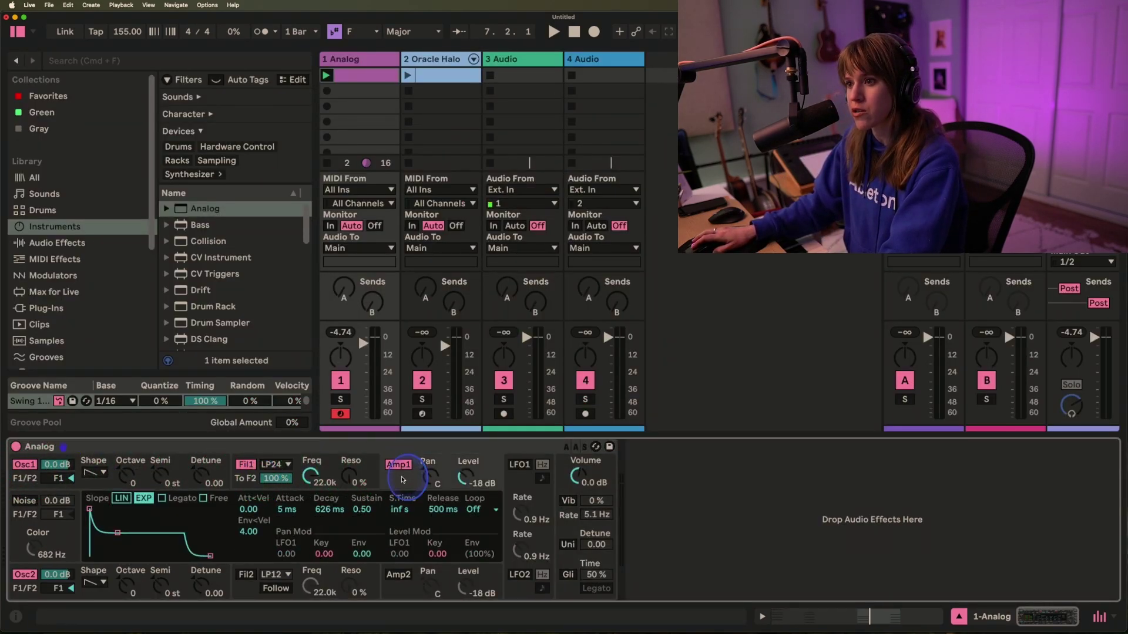
click(403, 466)
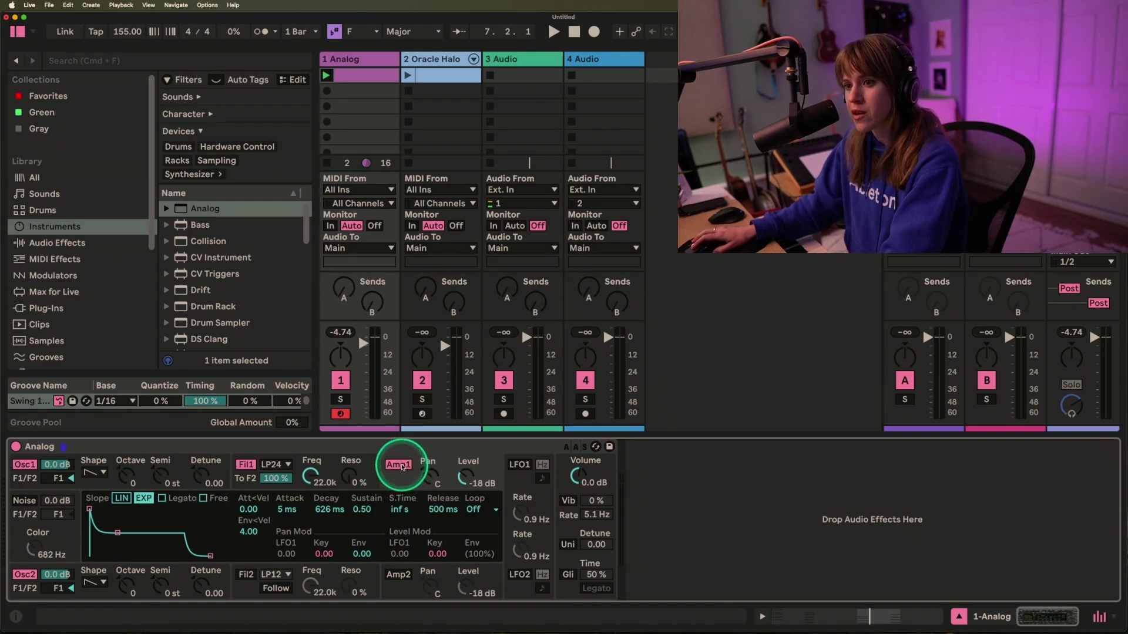
click(25, 576)
click(26, 578)
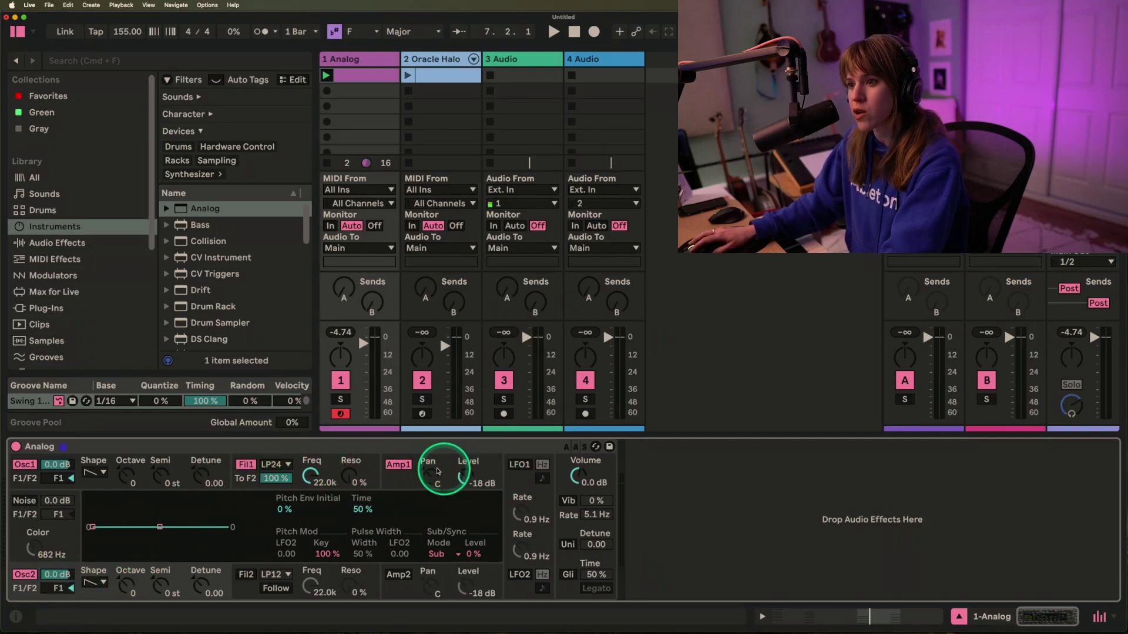
Step: Enable Filter 2 and Amp 2 and audition the Amp 2 pluck: 126 ms decay, zero sustain
click(246, 576)
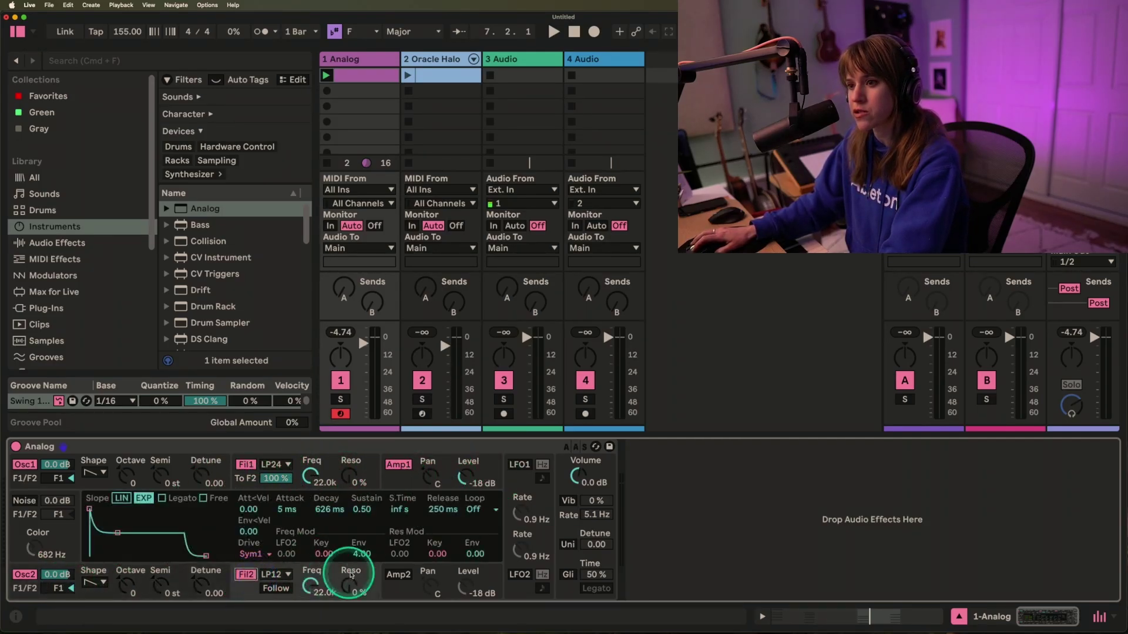
click(398, 575)
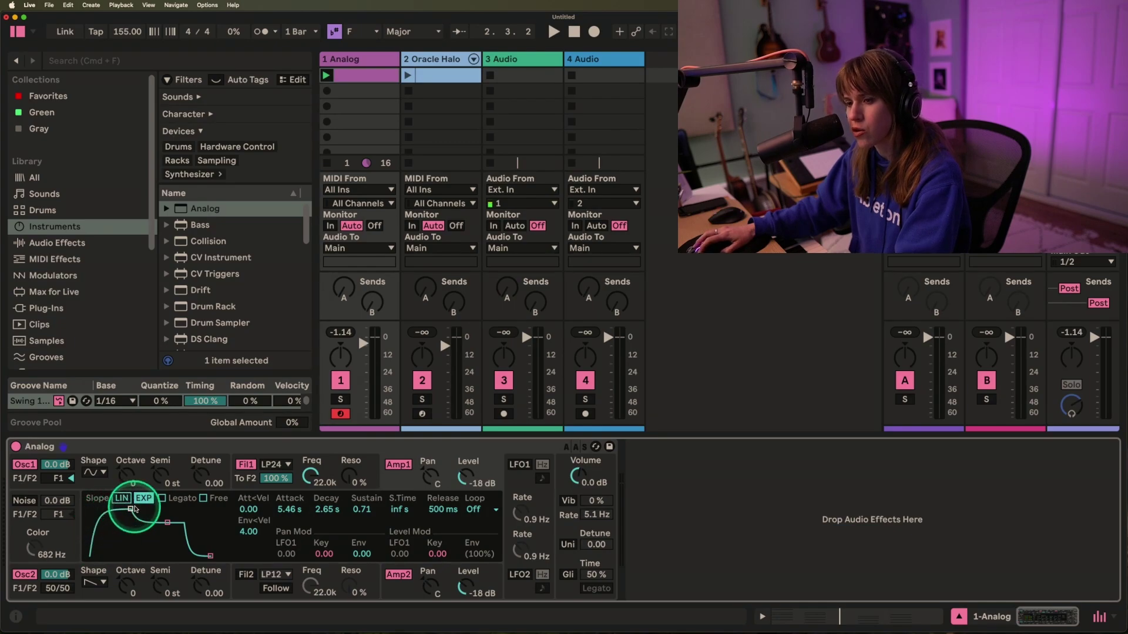
click(75, 596)
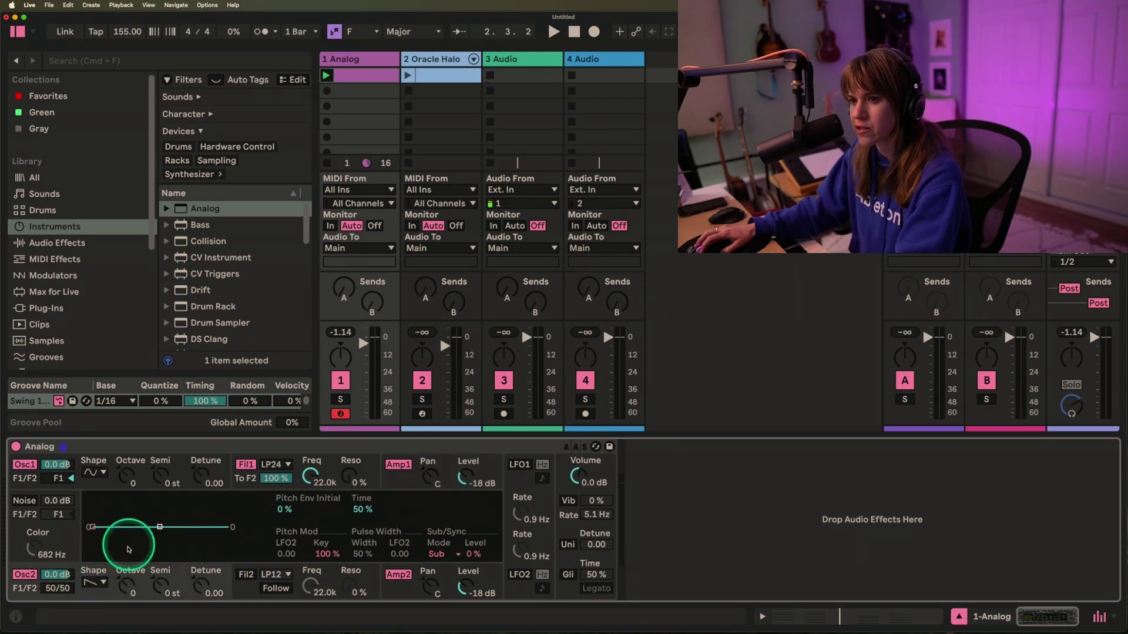
click(404, 595)
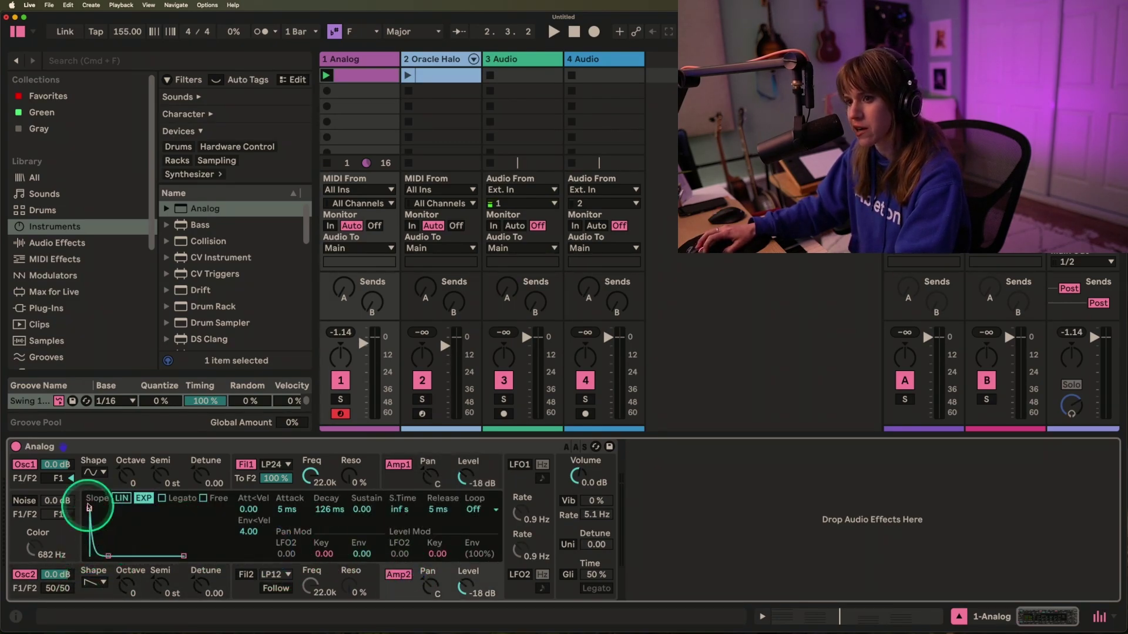
key(space)
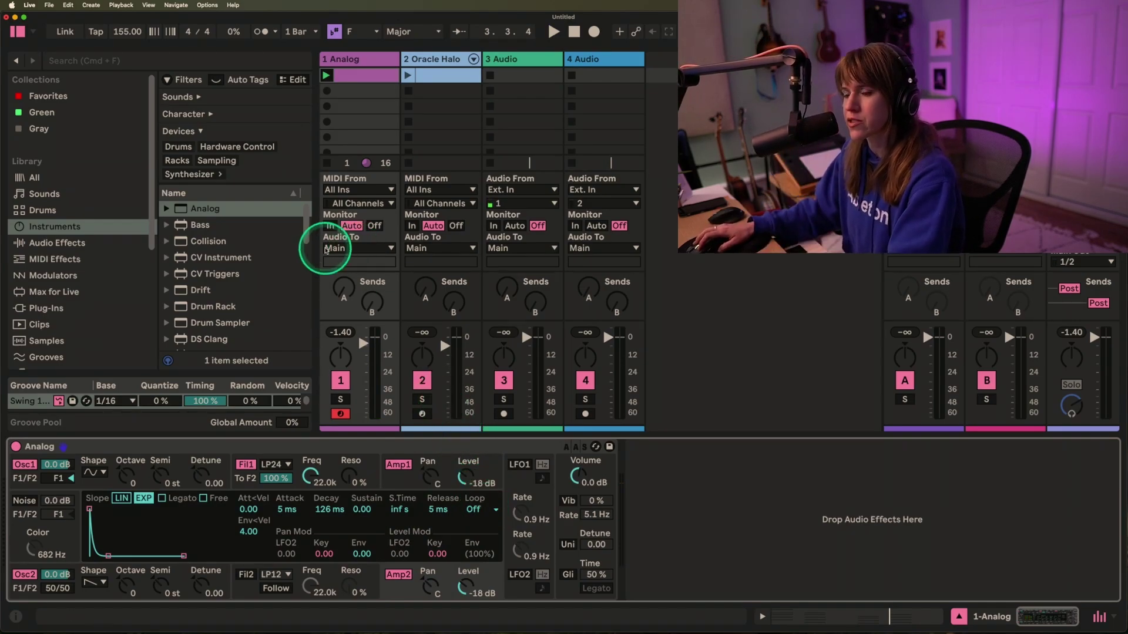
Step: Replace Analog on track 1 with the 'super 8' plug-in found via browser search
key(Delete)
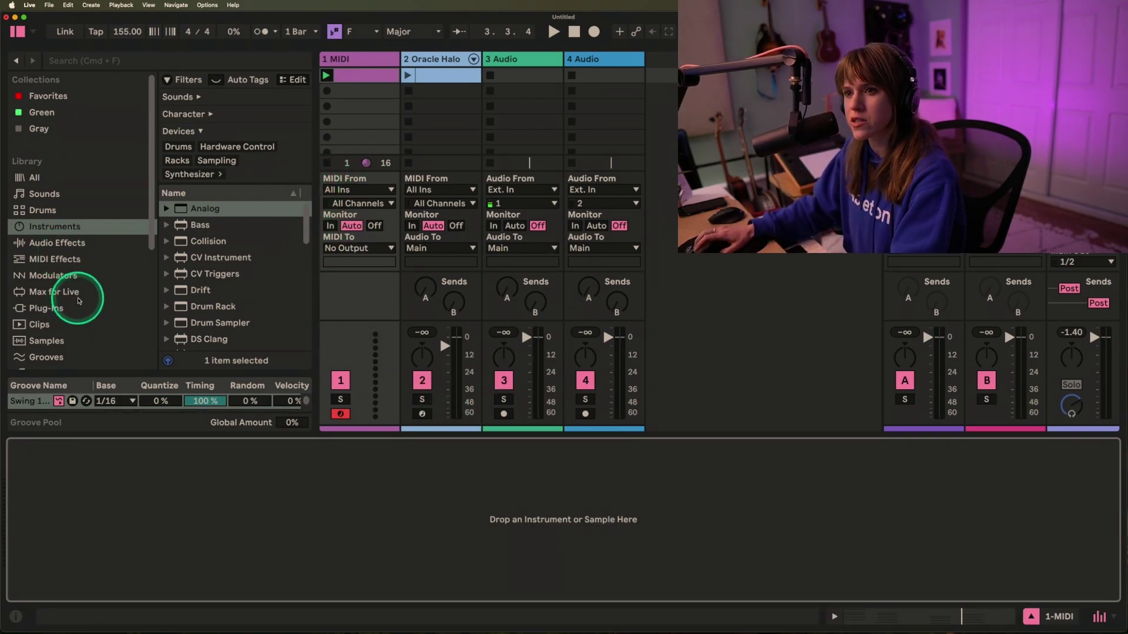
scroll(75, 300, down, 4)
click(47, 205)
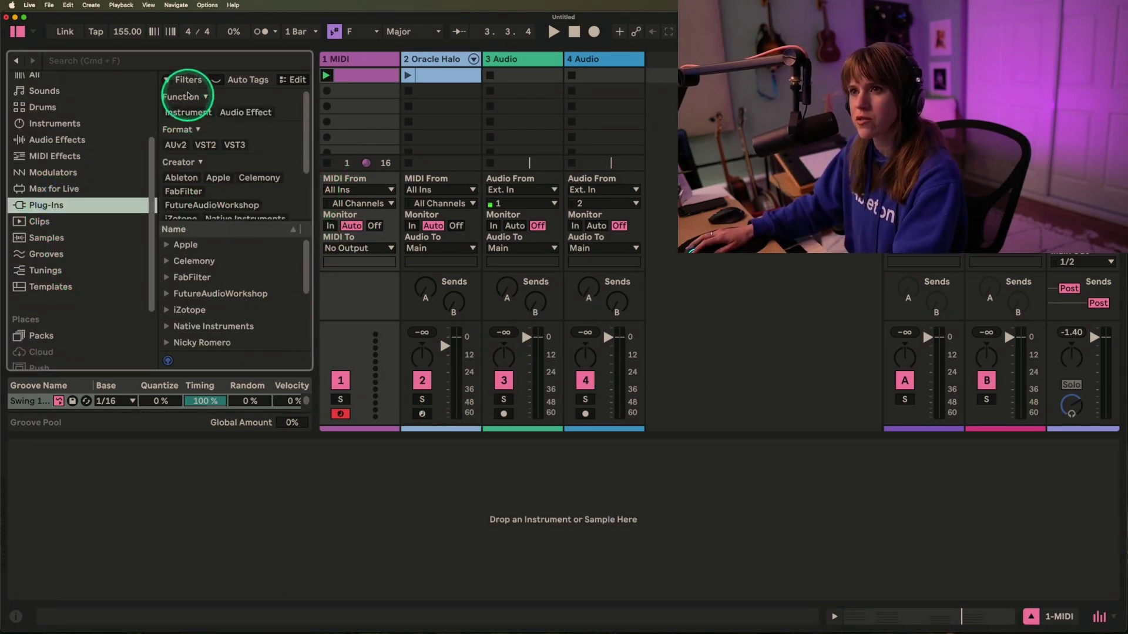
key(cmd+f)
text(super 8)
key(Return)
Step: Set oscillator 1 to a sine and adjust the amp envelope's attack, release and decay while playing
click(375, 223)
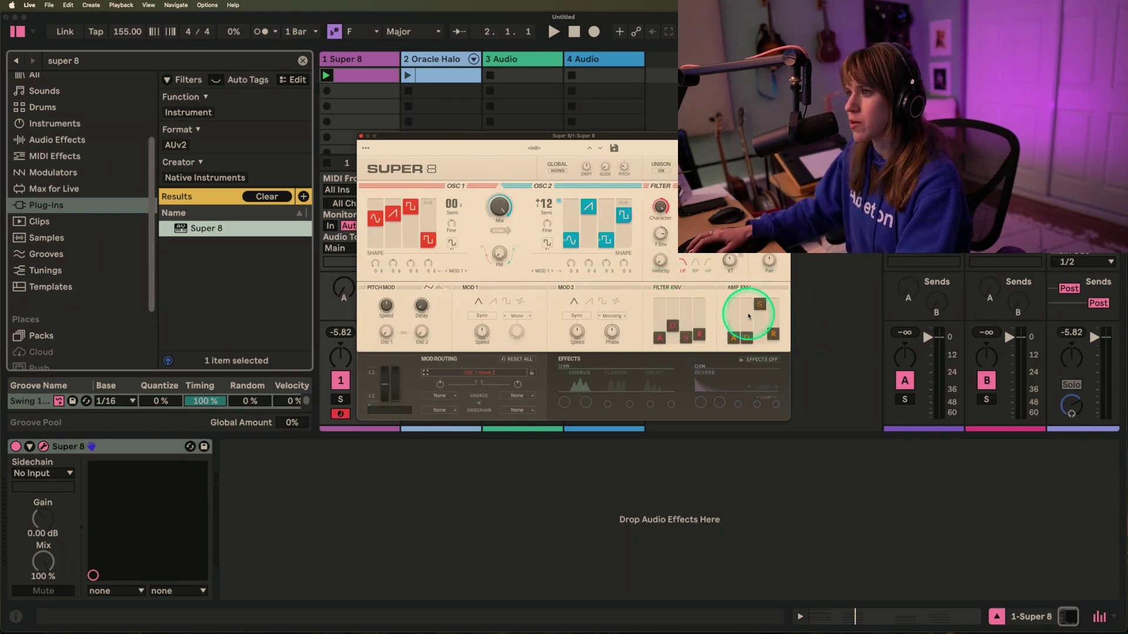
drag(732, 336, 738, 266)
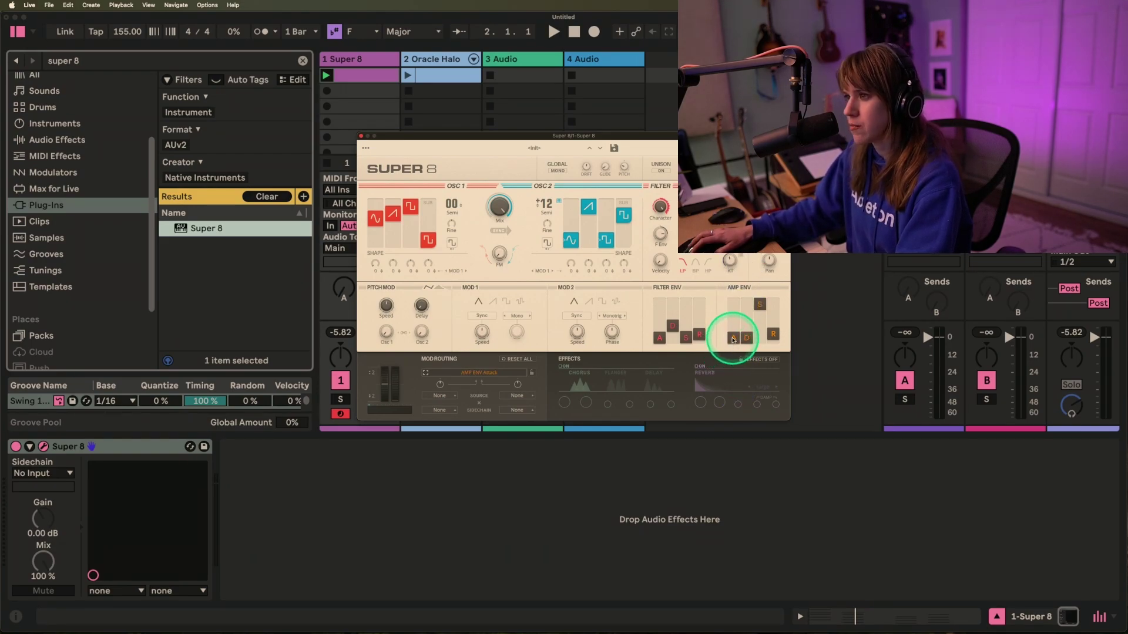
key(space)
mouse_move(733, 339)
mouse_down()
mouse_move(735, 303)
mouse_move(733, 315)
mouse_move(753, 330)
mouse_up()
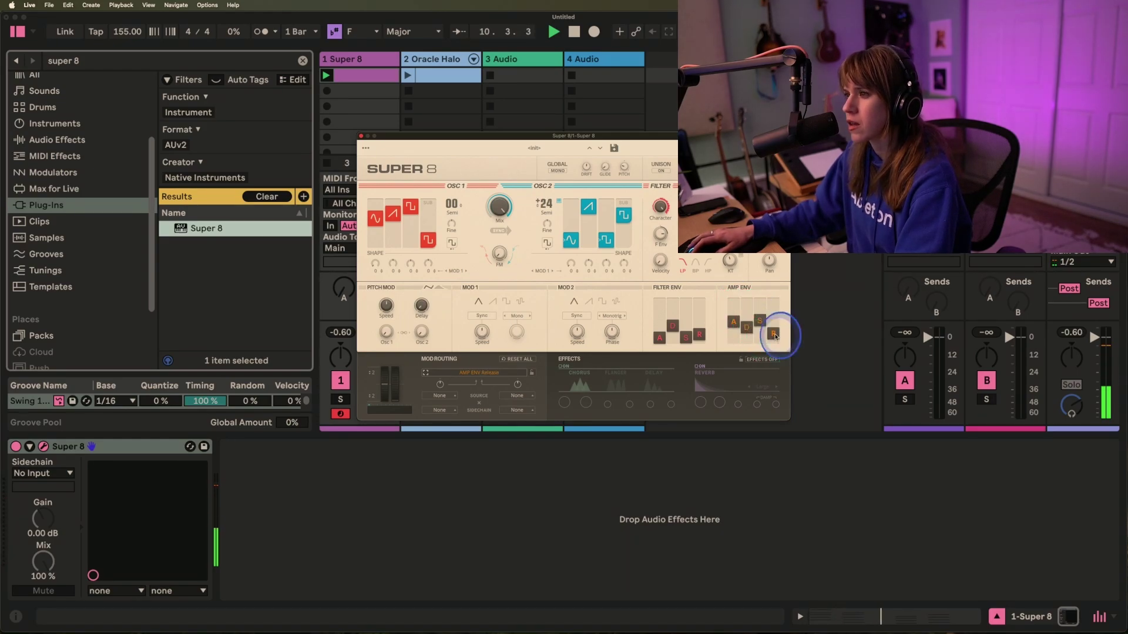
drag(777, 323, 779, 314)
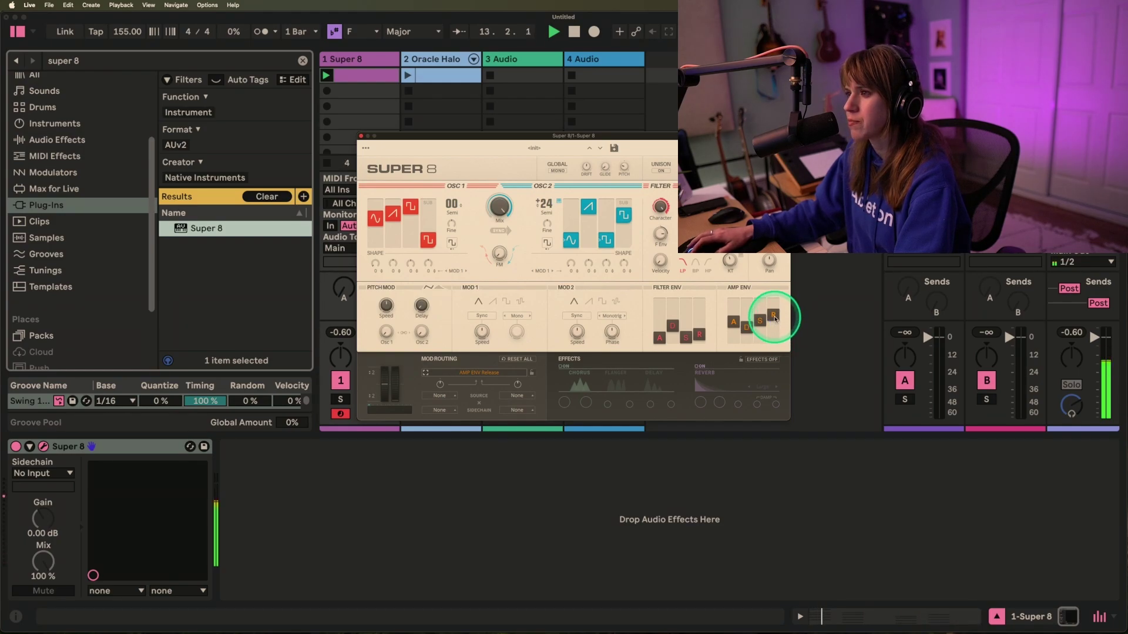
mouse_move(776, 318)
mouse_down()
mouse_move(748, 339)
mouse_move(762, 319)
mouse_move(762, 331)
mouse_up()
click(749, 331)
Step: Set the amp envelope to 880 ms decay, 25 ms attack, 358 ms release and a 65.3% curve
click(762, 329)
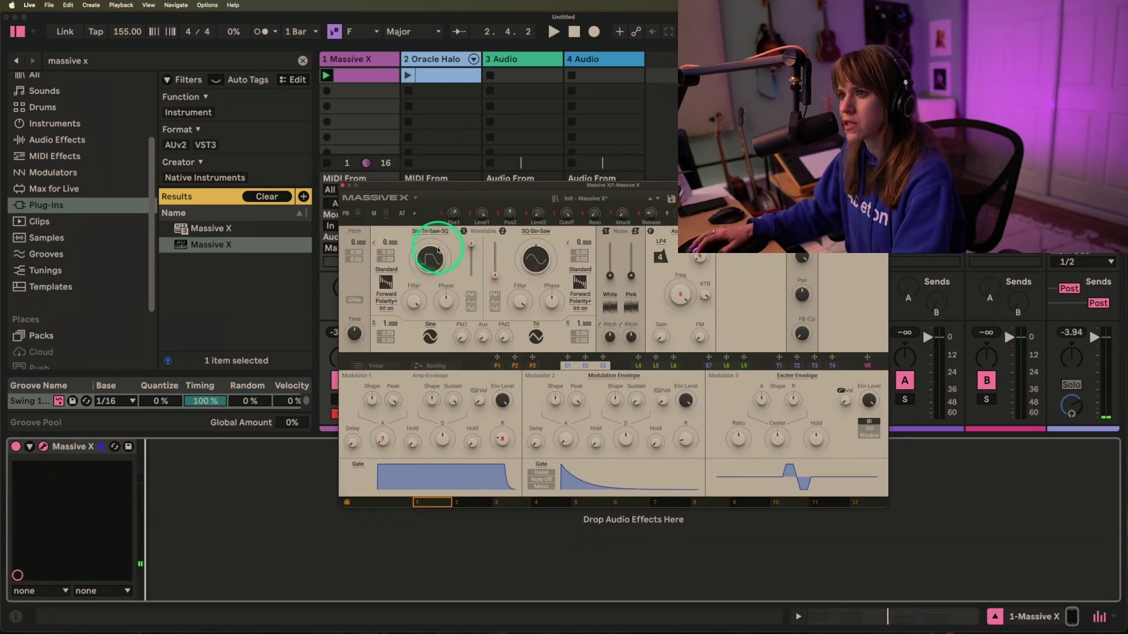
key(space)
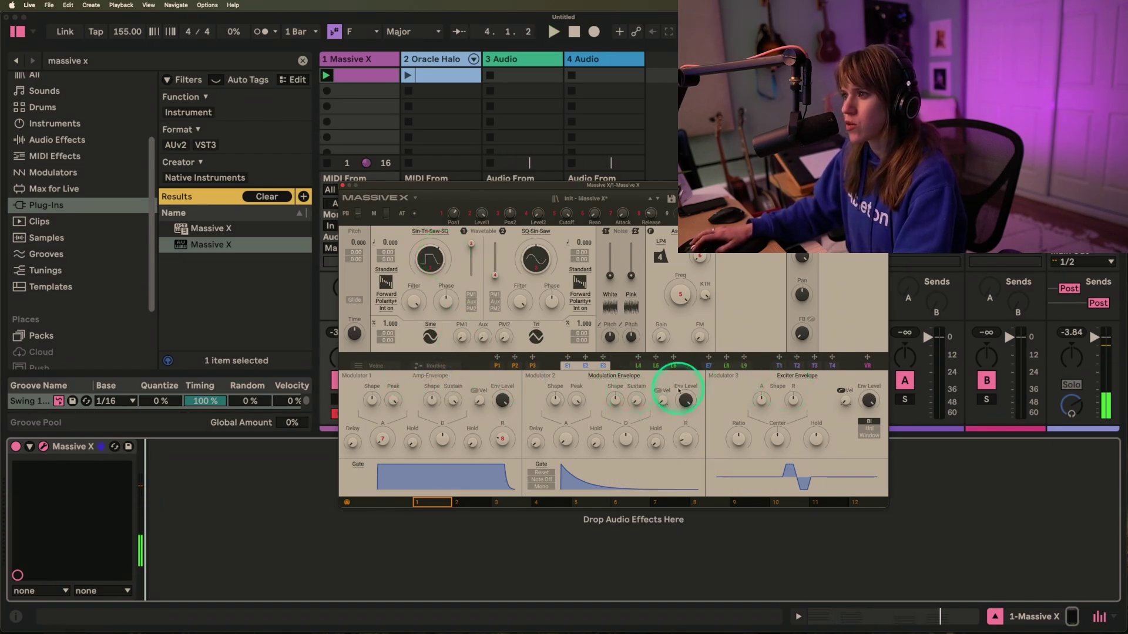
mouse_move(502, 399)
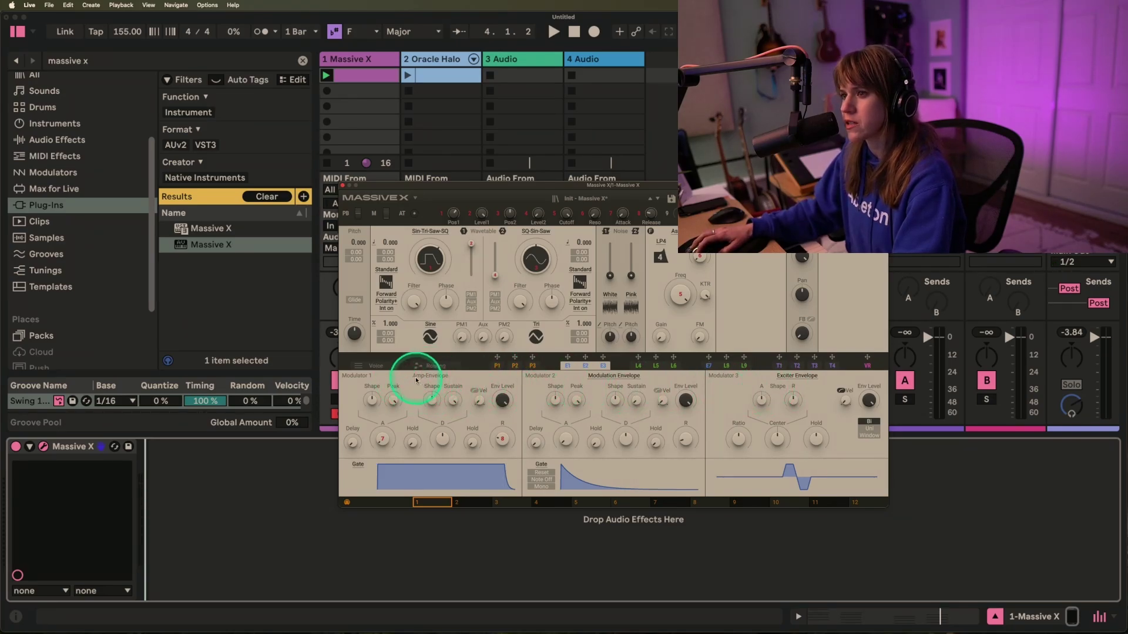
mouse_move(383, 439)
drag(438, 430, 415, 493)
mouse_move(376, 439)
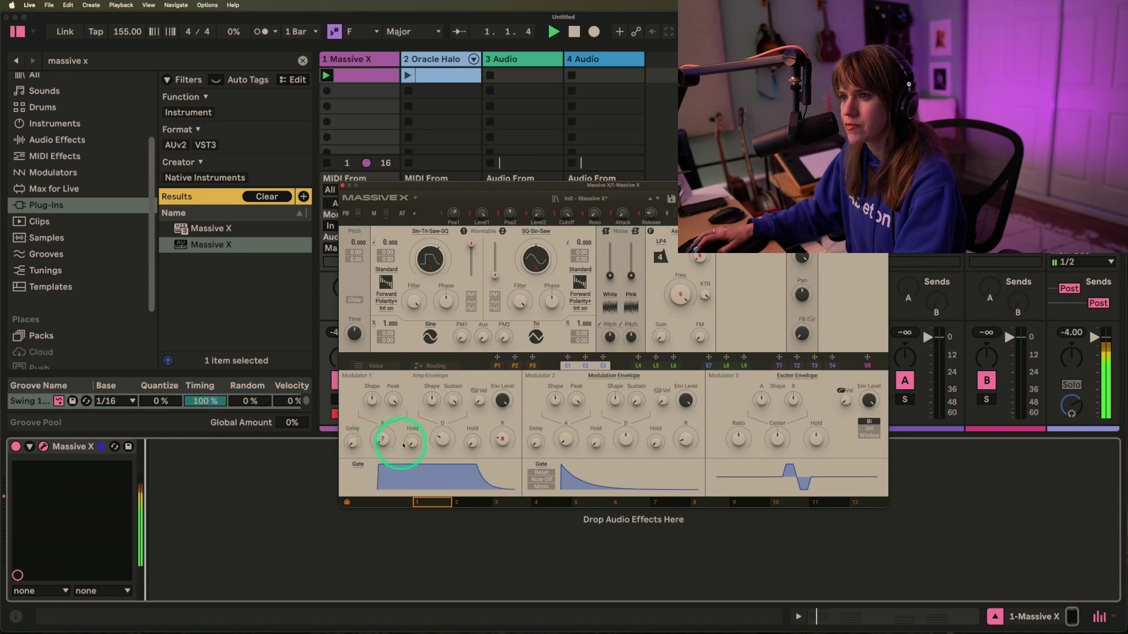
mouse_move(376, 439)
mouse_down()
mouse_move(387, 421)
mouse_move(381, 437)
mouse_move(390, 432)
mouse_up()
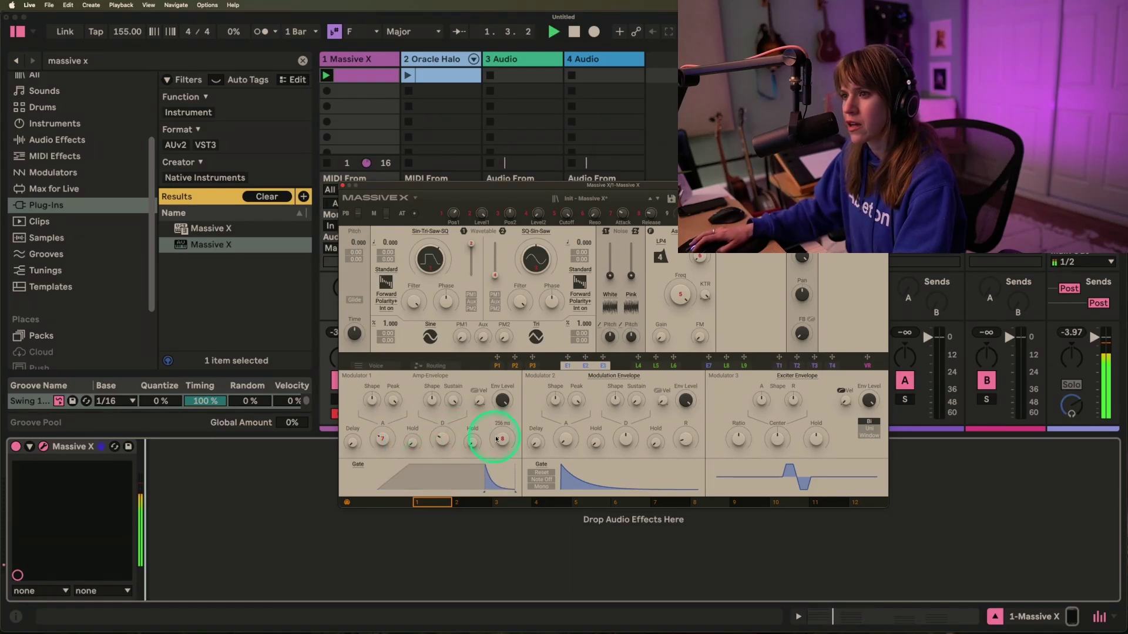
drag(496, 435, 448, 424)
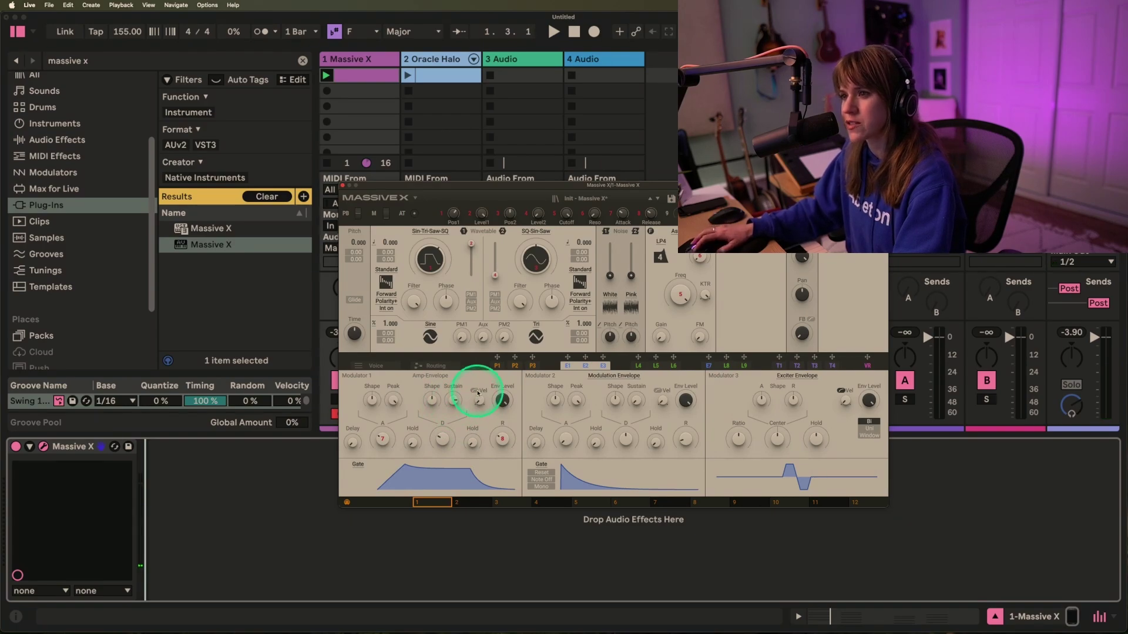
drag(451, 399, 447, 455)
Step: Refine the envelope to a 53 ms attack, 2.80 ms release and 0% sustain pluck
key(space)
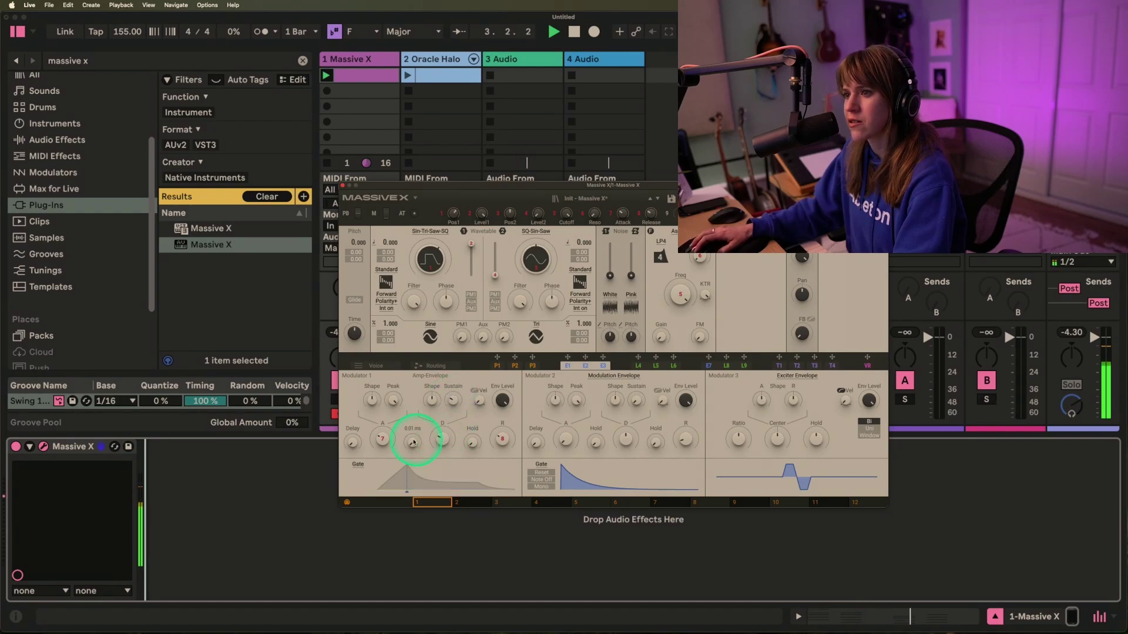
drag(383, 438, 453, 442)
drag(452, 400, 452, 409)
mouse_move(383, 439)
mouse_down()
mouse_move(378, 453)
mouse_move(377, 440)
mouse_up()
drag(502, 439, 498, 548)
drag(453, 400, 433, 441)
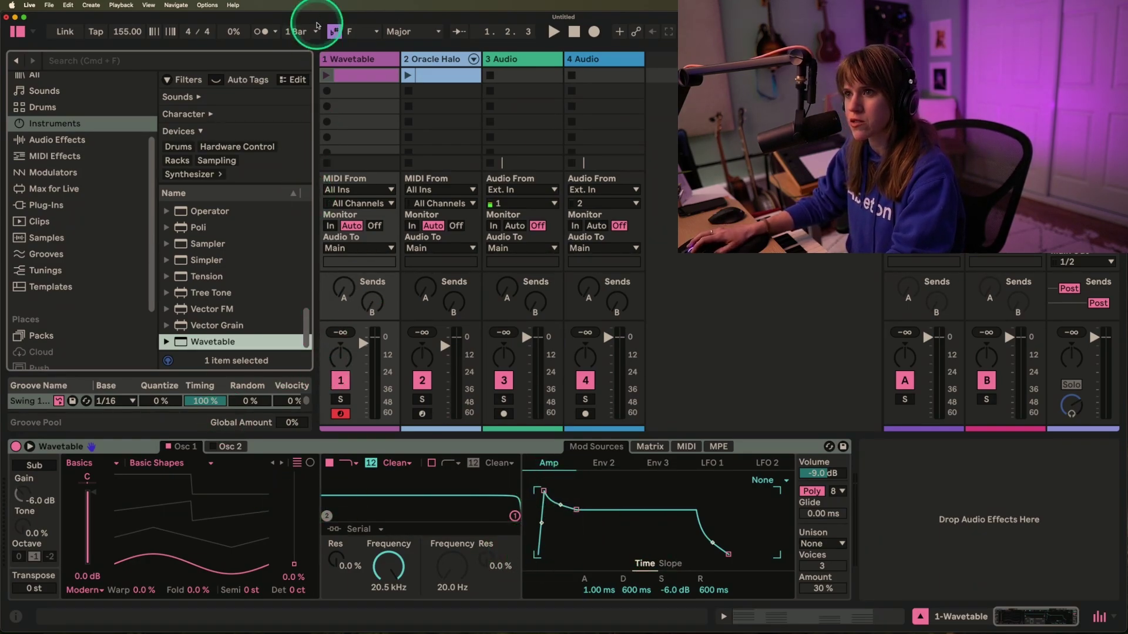
Step: Play the chord clip, set the wavetable position to 50% and unison to 4-voice Shimmer
click(327, 75)
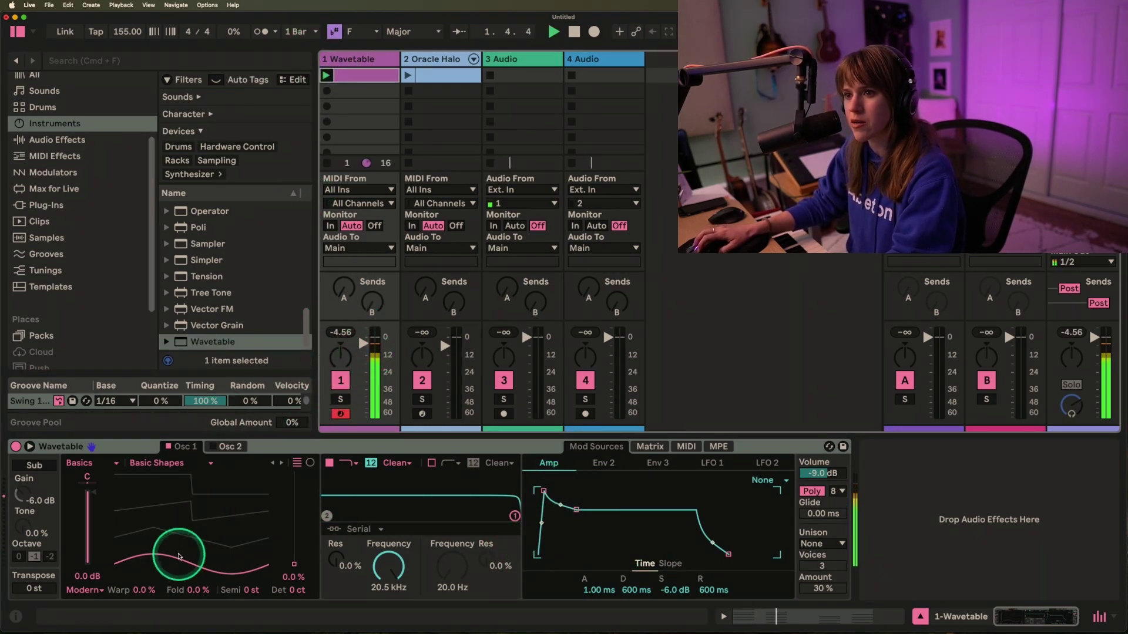
drag(179, 554, 189, 524)
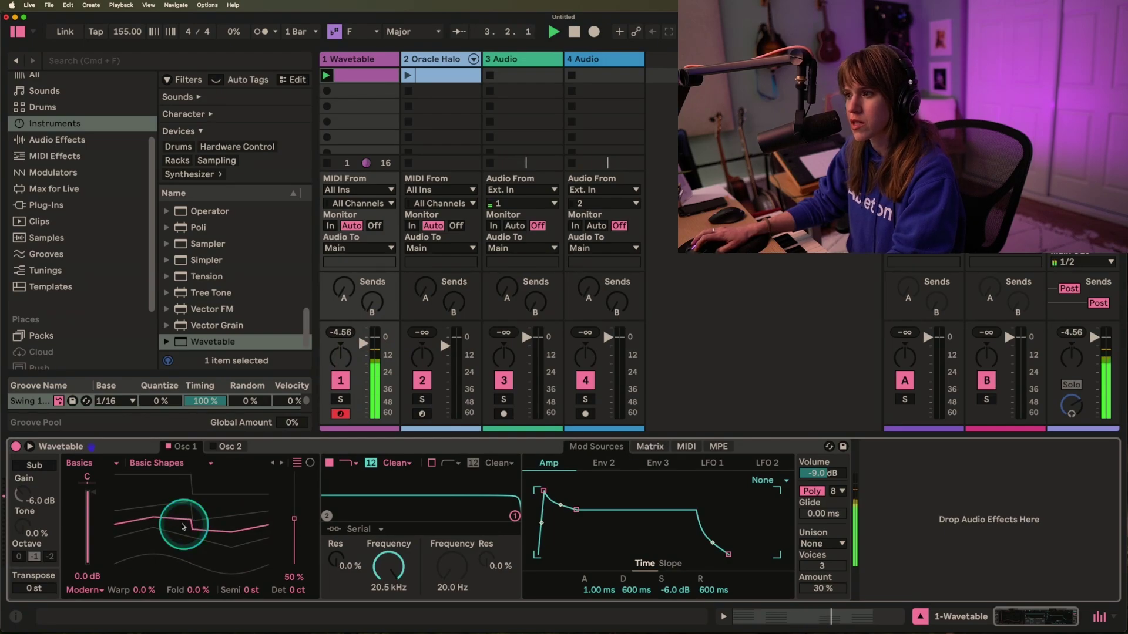
click(819, 543)
click(819, 473)
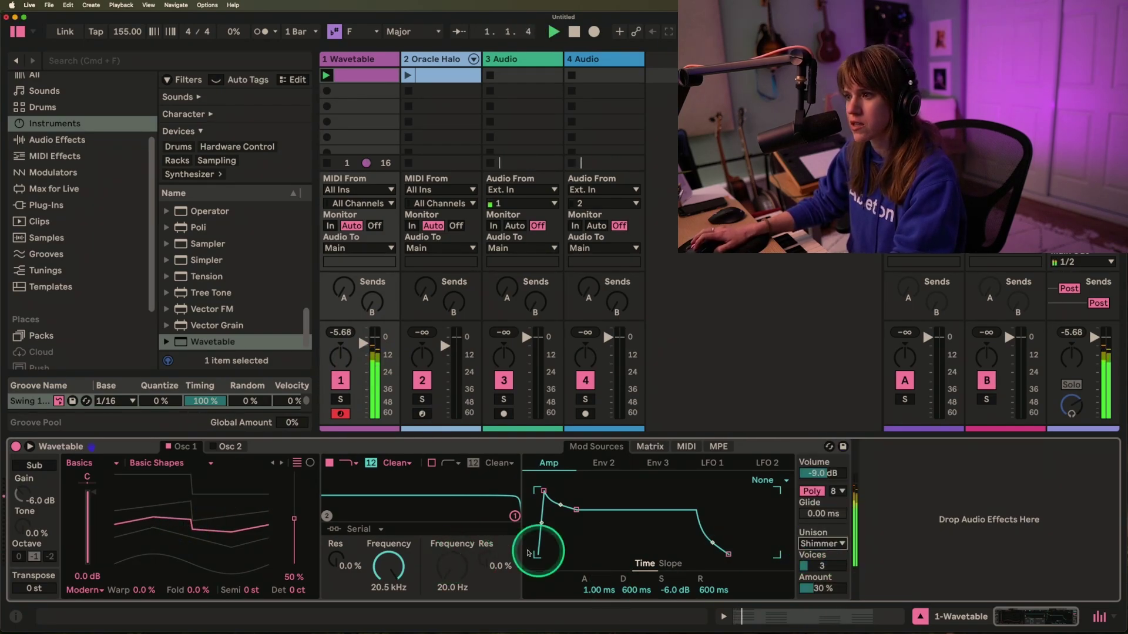
click(822, 544)
click(819, 469)
click(822, 544)
click(820, 497)
click(822, 545)
click(830, 501)
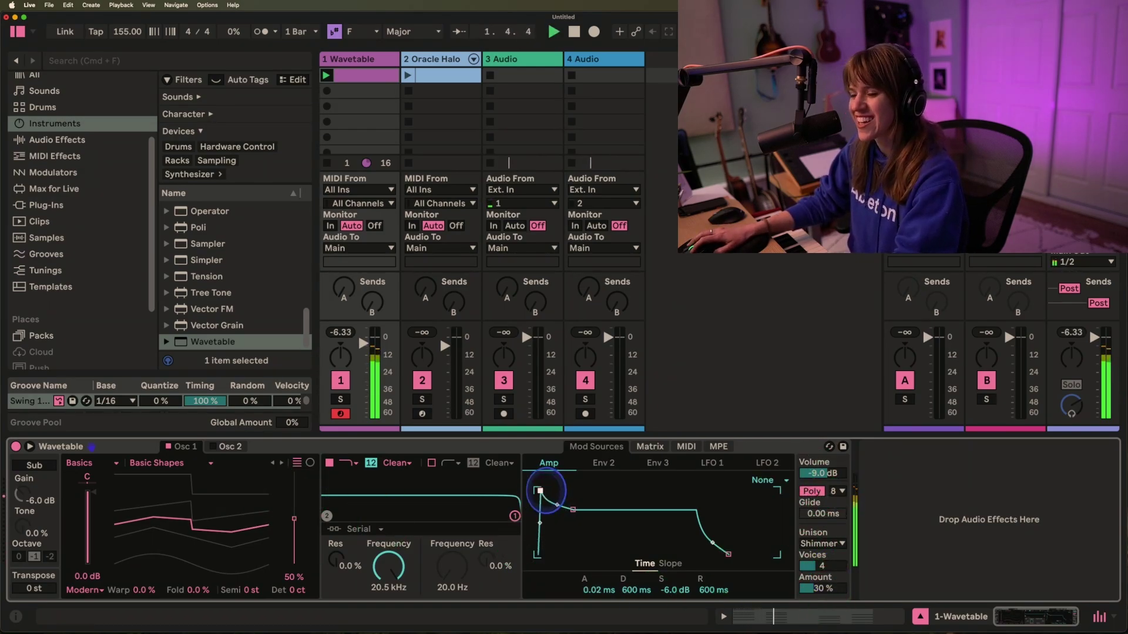
Step: Shape the amp envelope: 54.3 ms attack, 294 ms decay, -5.5 dB sustain, 870 ms release
drag(544, 491, 583, 507)
mouse_move(728, 554)
mouse_down()
mouse_move(743, 554)
mouse_move(732, 554)
mouse_up()
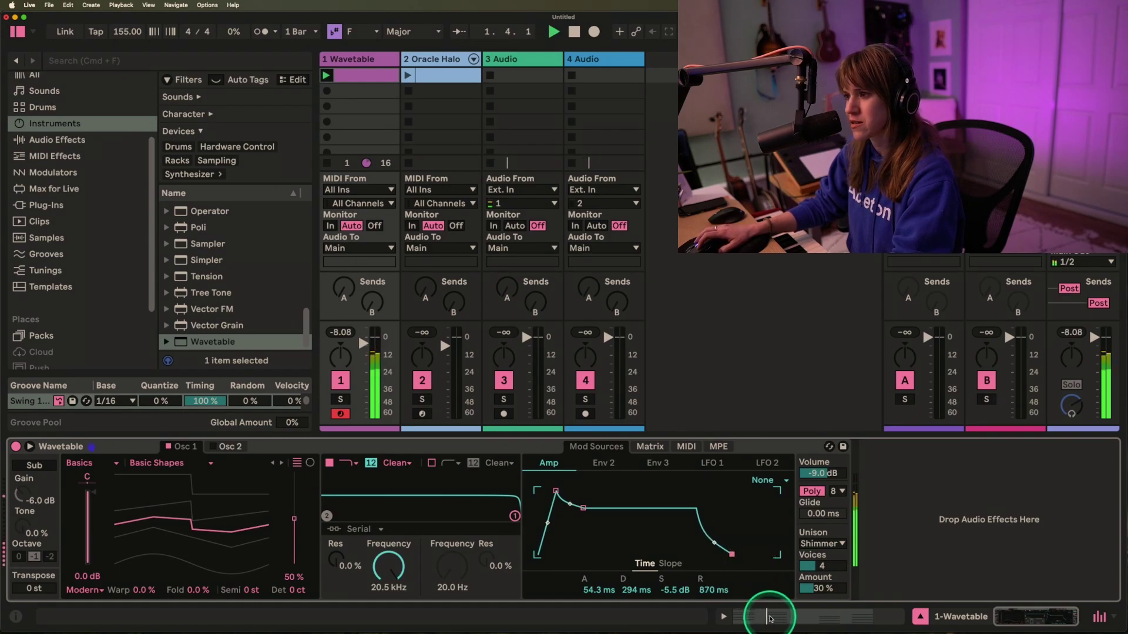
click(732, 554)
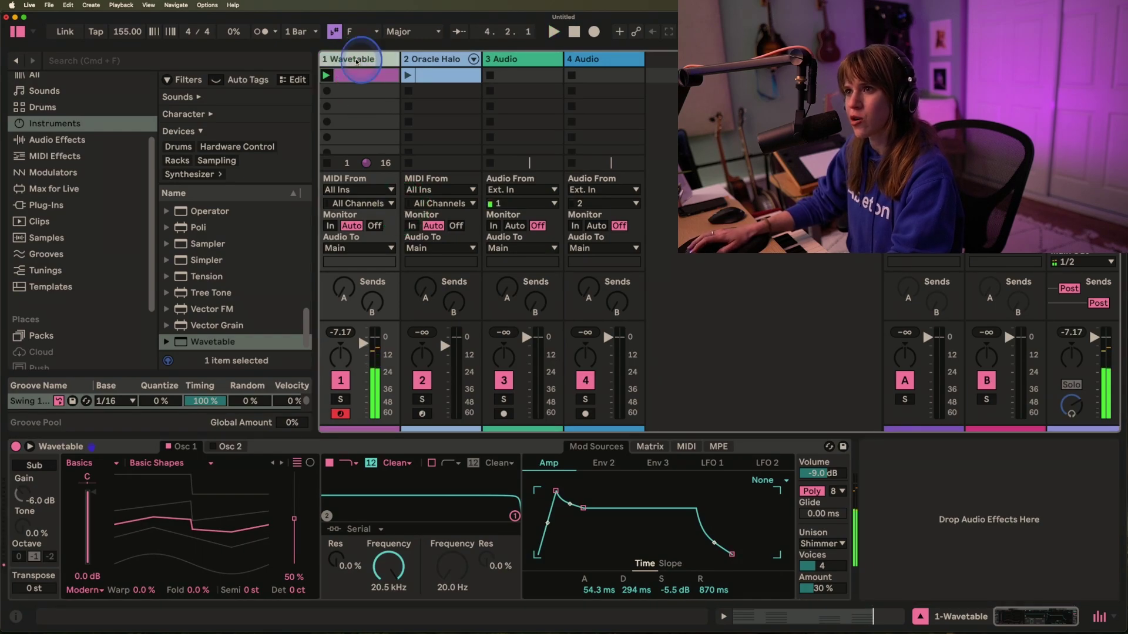
Step: Duplicate the Wavetable chord track and open the copy's clip in an enlarged note editor
key(super+d)
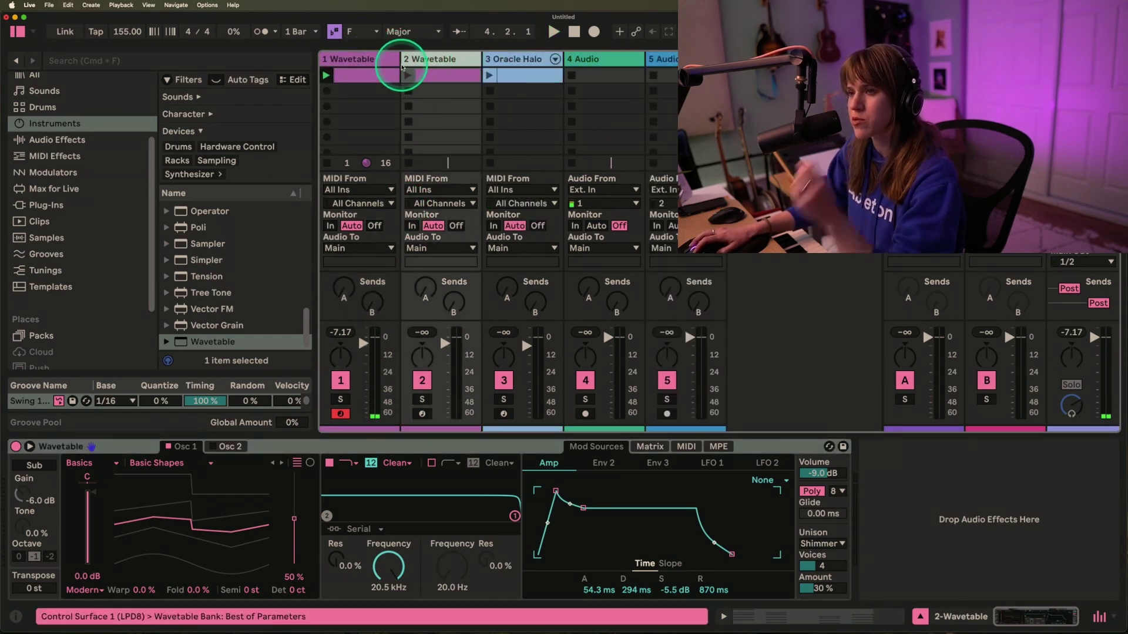
double_click(429, 76)
drag(636, 360, 629, 232)
scroll(480, 376, up, 3)
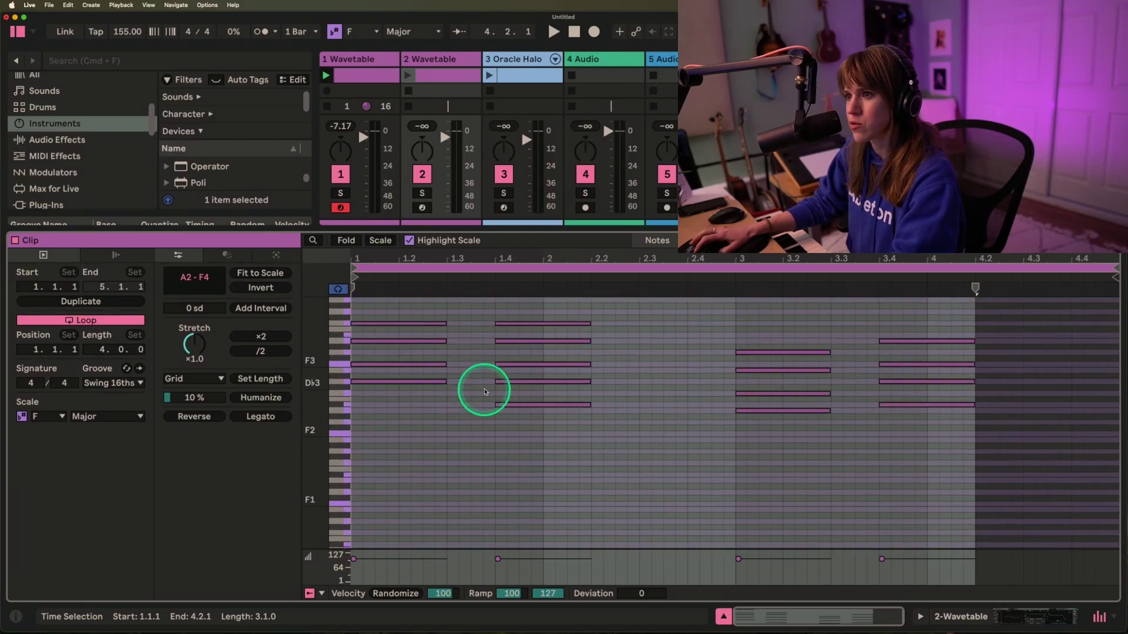
Step: Delete the upper and middle chord notes, keeping only the lowest note of each chord
drag(390, 310, 760, 374)
key(Delete)
click(559, 381)
key(Delete)
click(764, 393)
key(Delete)
click(935, 342)
drag(935, 358, 936, 385)
key(Delete)
Step: Shift the remaining notes down, remove the leftover F2 note, and launch the bass clip
key(super+a)
key(shift+Down)
key(shift+Down)
drag(428, 407, 404, 456)
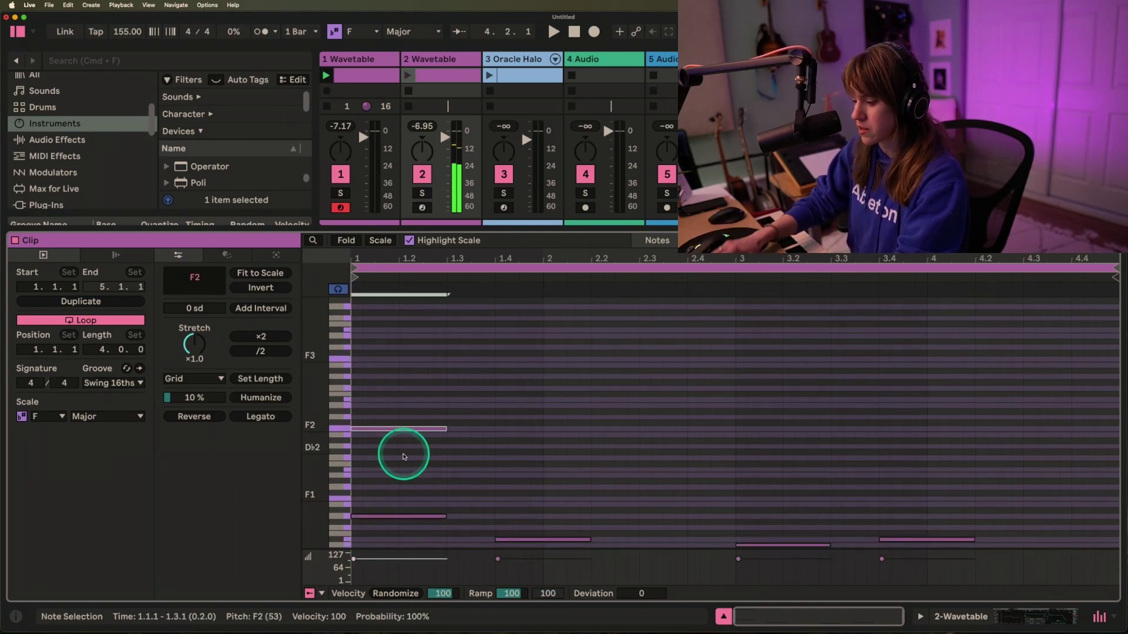
key(Delete)
click(407, 75)
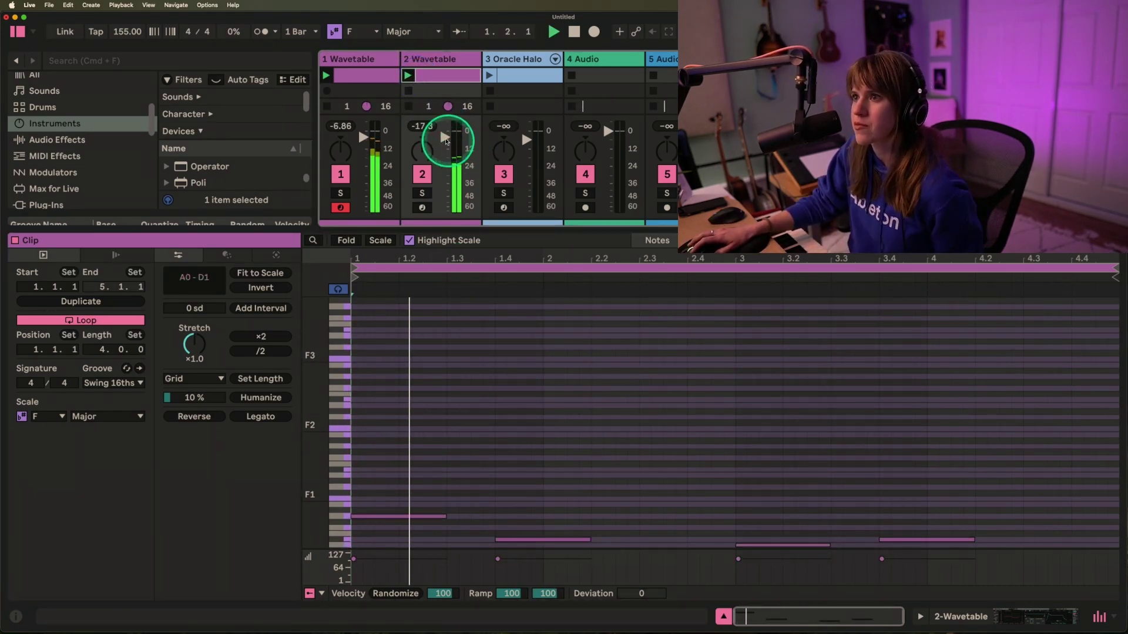
Step: Raise track 2's volume, push oscillator 1 to 100%, and set oscillator 2 to Formant AEIOU at 40%
drag(446, 140, 441, 145)
key(shift+Tab)
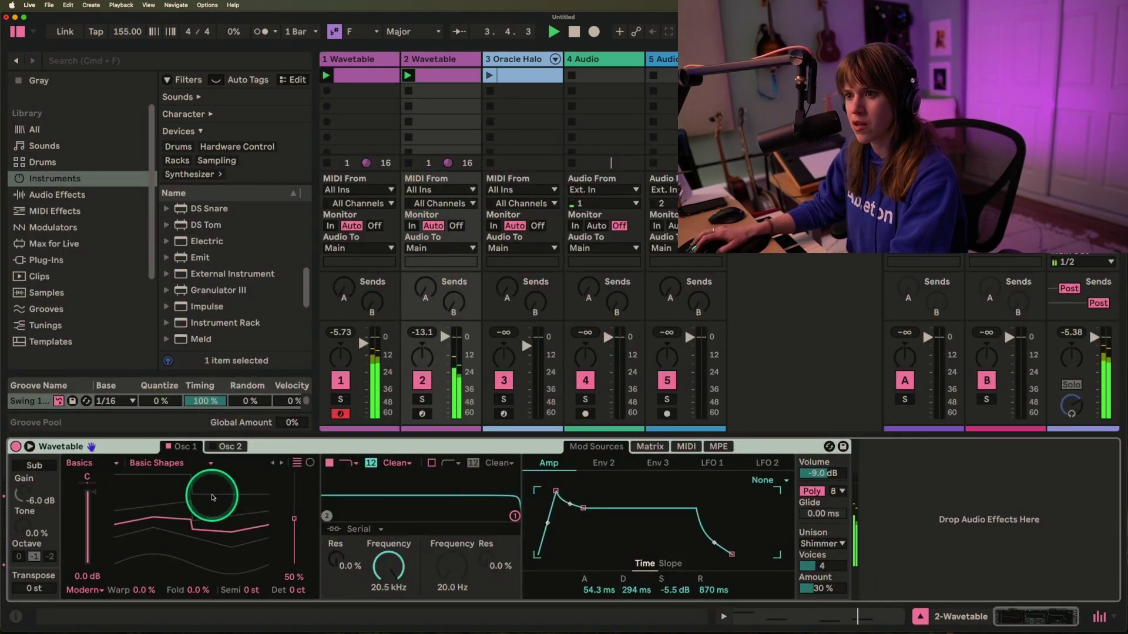
drag(190, 536, 198, 479)
click(230, 447)
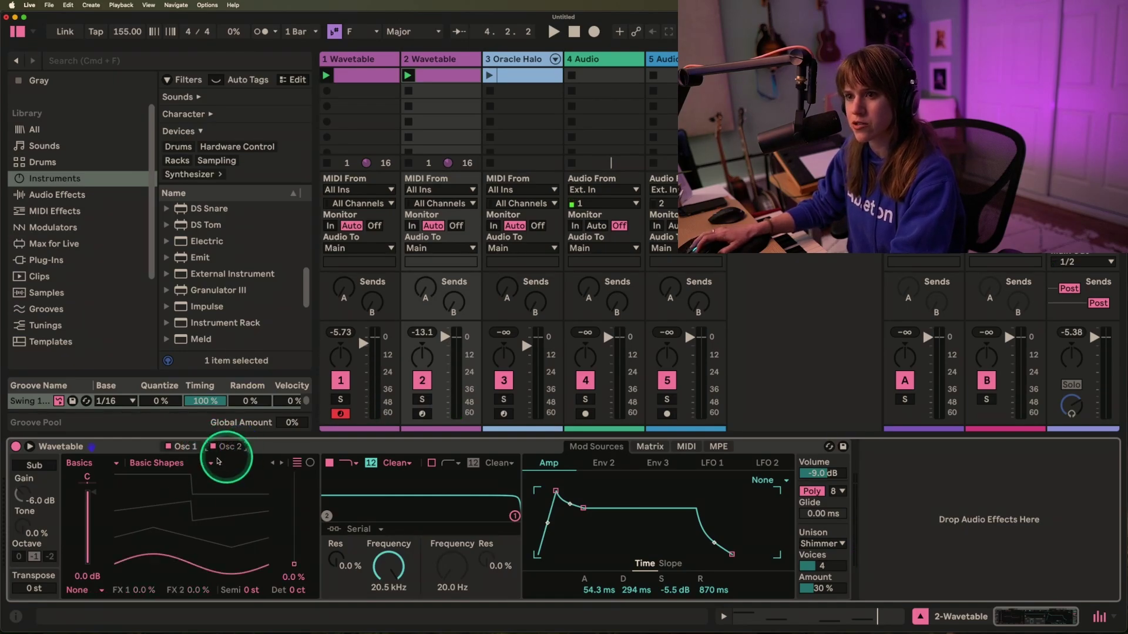
click(150, 464)
click(94, 466)
click(110, 468)
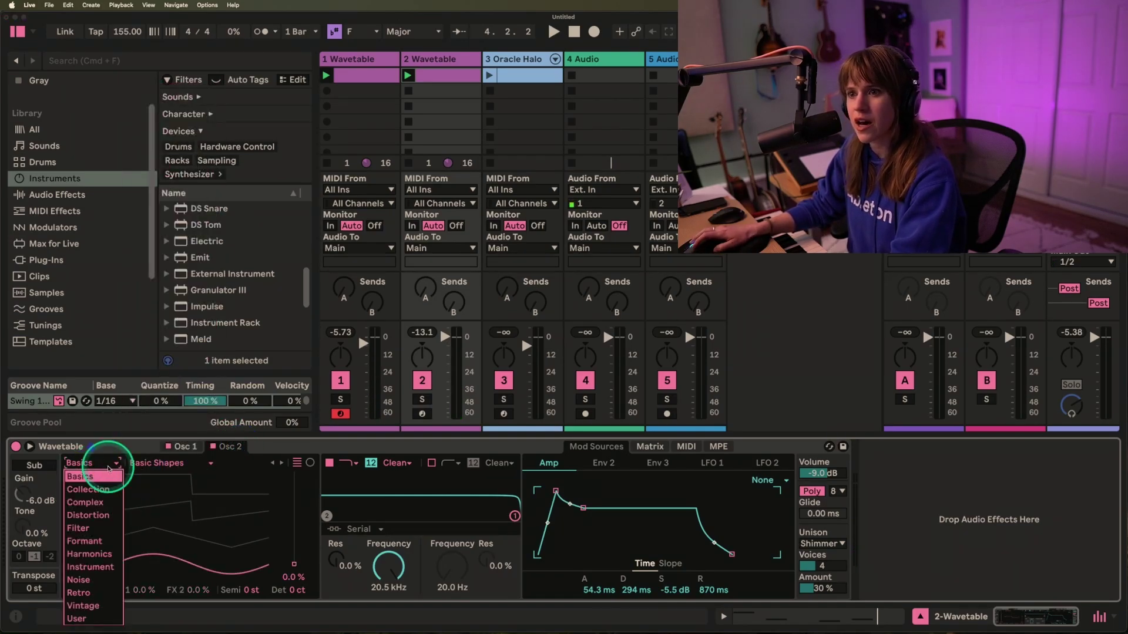
click(85, 541)
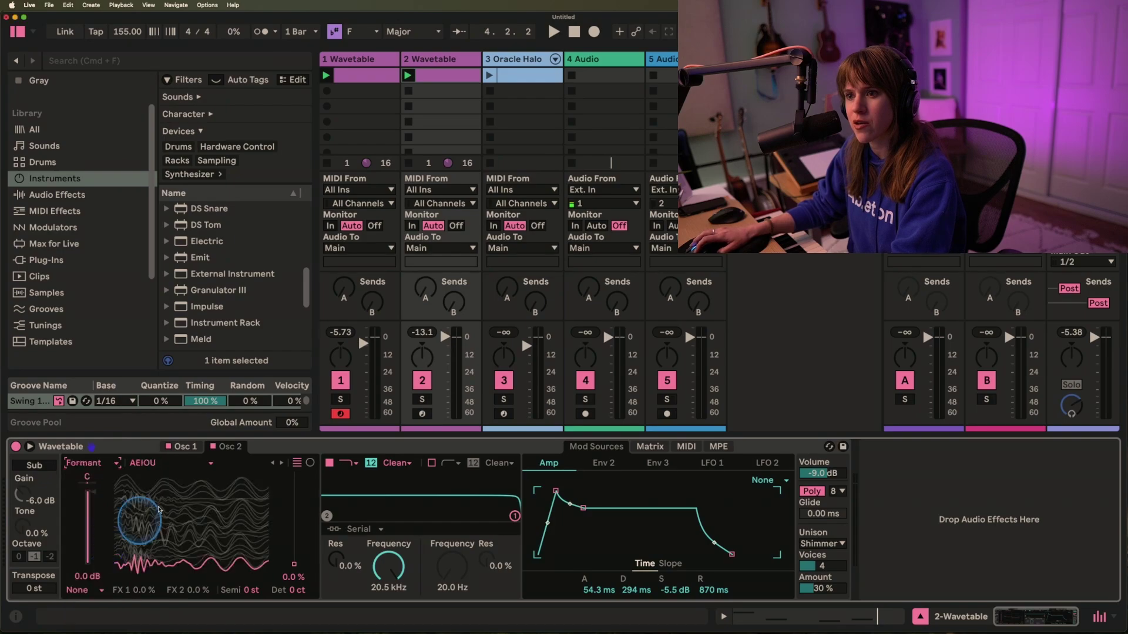
key(space)
drag(159, 510, 159, 487)
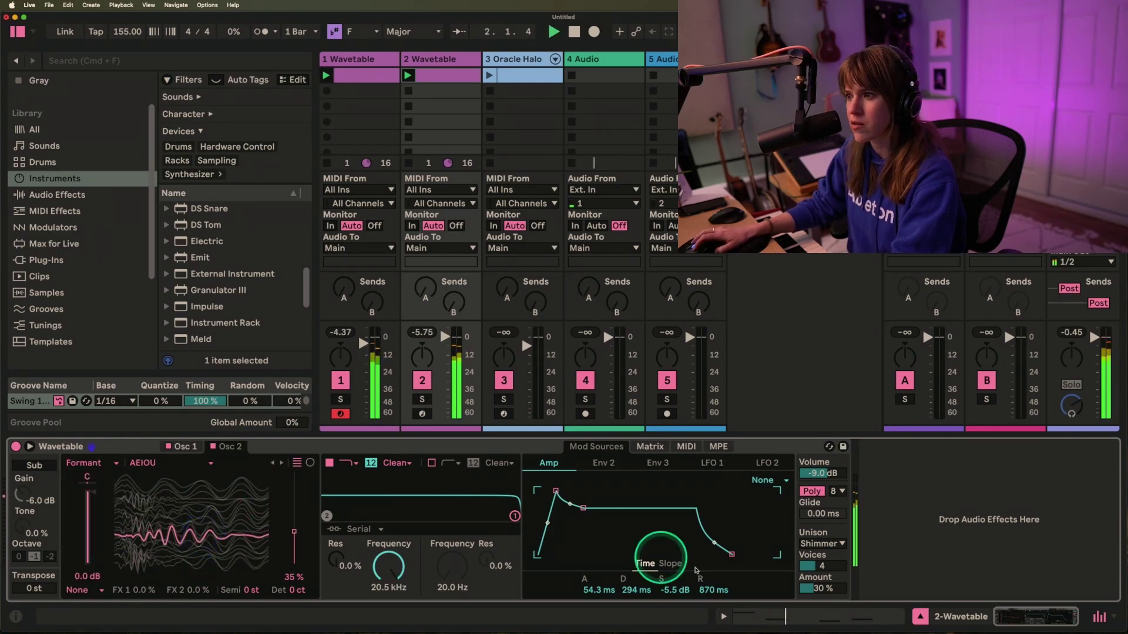
Step: Turn unison off and give the amp envelope an instant attack and a short 173 ms release
click(822, 543)
click(823, 454)
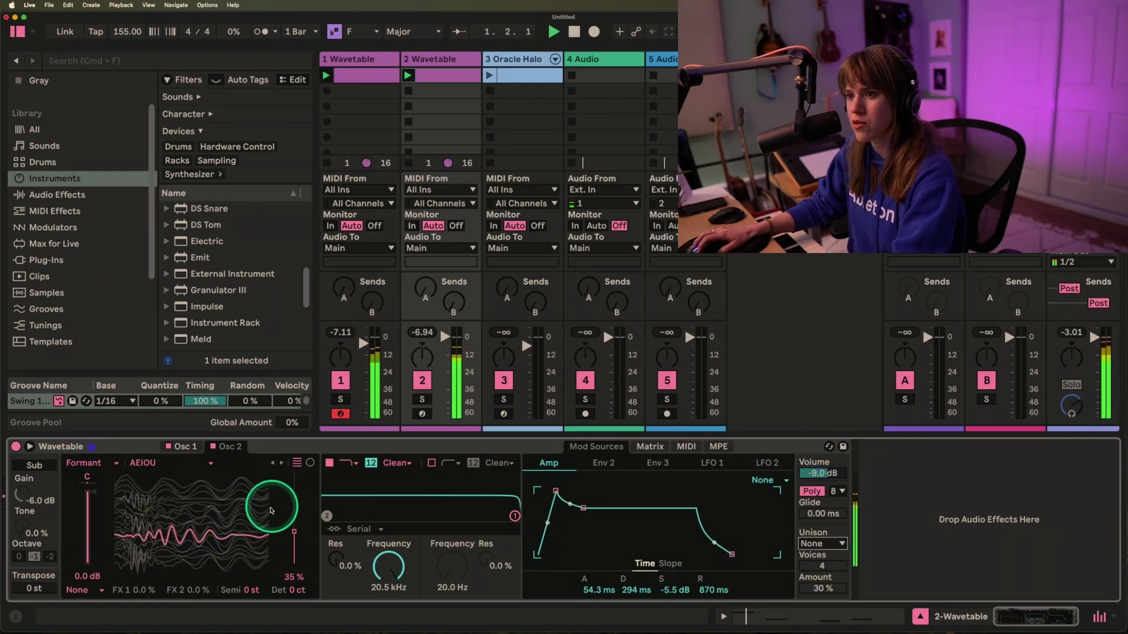
mouse_move(556, 490)
mouse_down()
mouse_move(537, 490)
mouse_move(585, 503)
mouse_move(525, 529)
mouse_move(537, 492)
mouse_move(559, 491)
mouse_up()
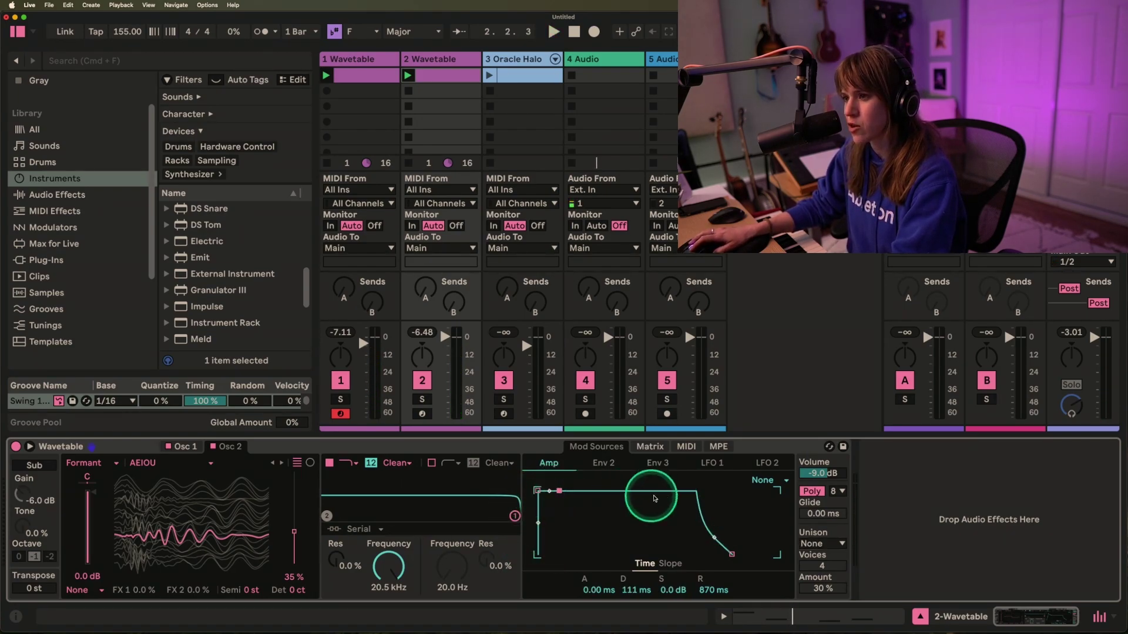
mouse_move(732, 554)
mouse_down()
mouse_move(697, 554)
mouse_move(719, 554)
mouse_up()
Step: Switch oscillator 2 to the Collection Amber wavetable at 41% and nudge track 2's volume toward -9 dB
click(83, 463)
click(79, 476)
click(87, 463)
click(88, 489)
key(space)
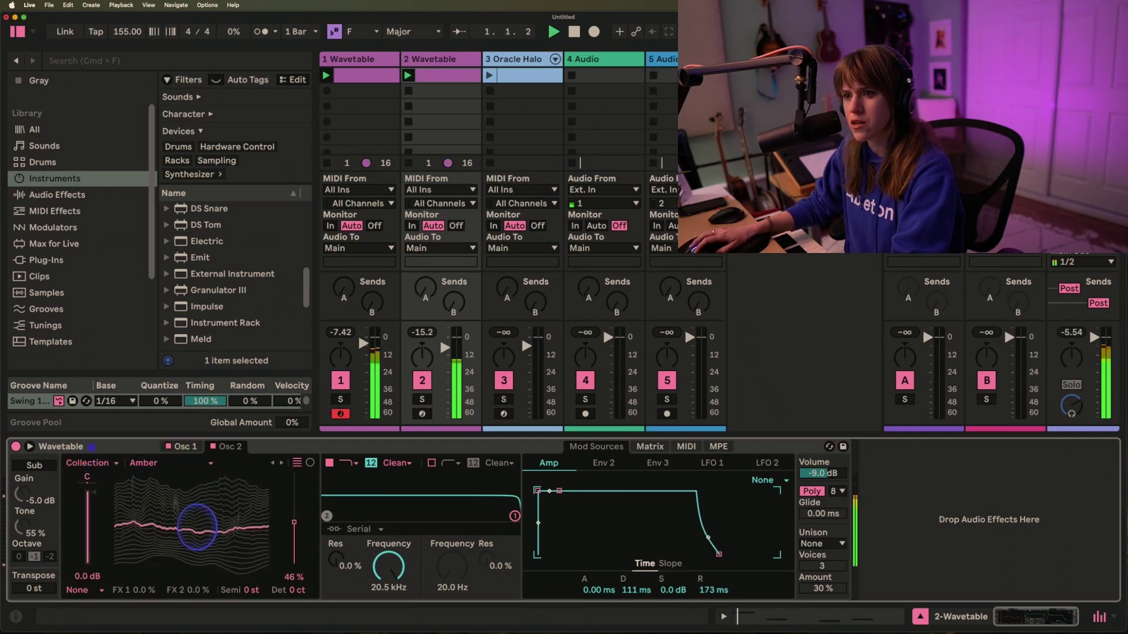
drag(197, 523, 194, 530)
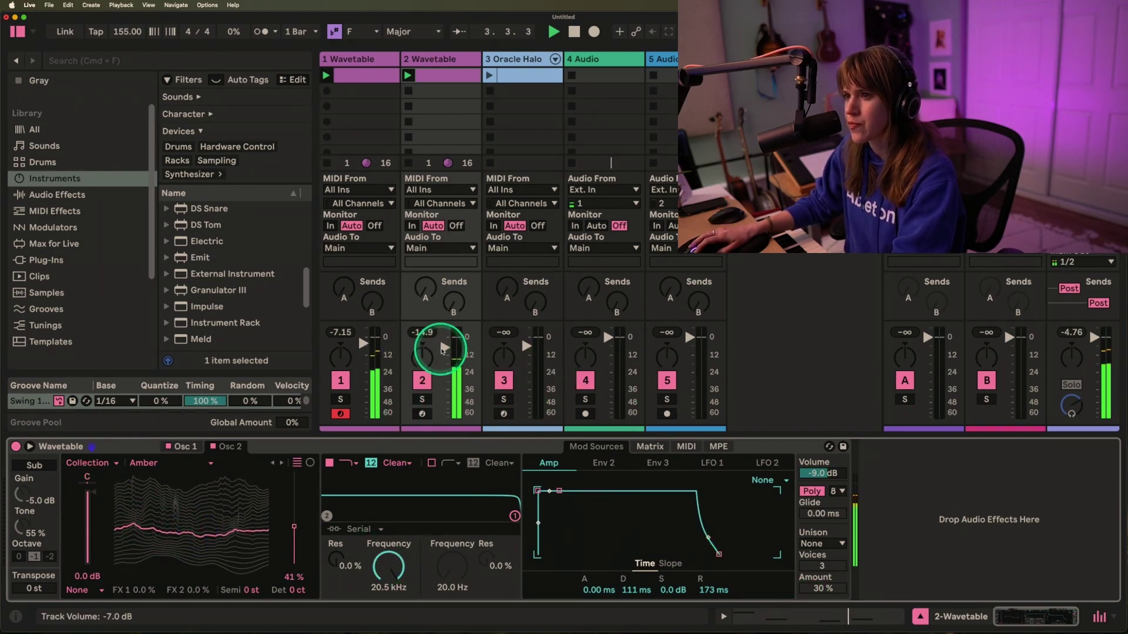
drag(445, 347, 445, 346)
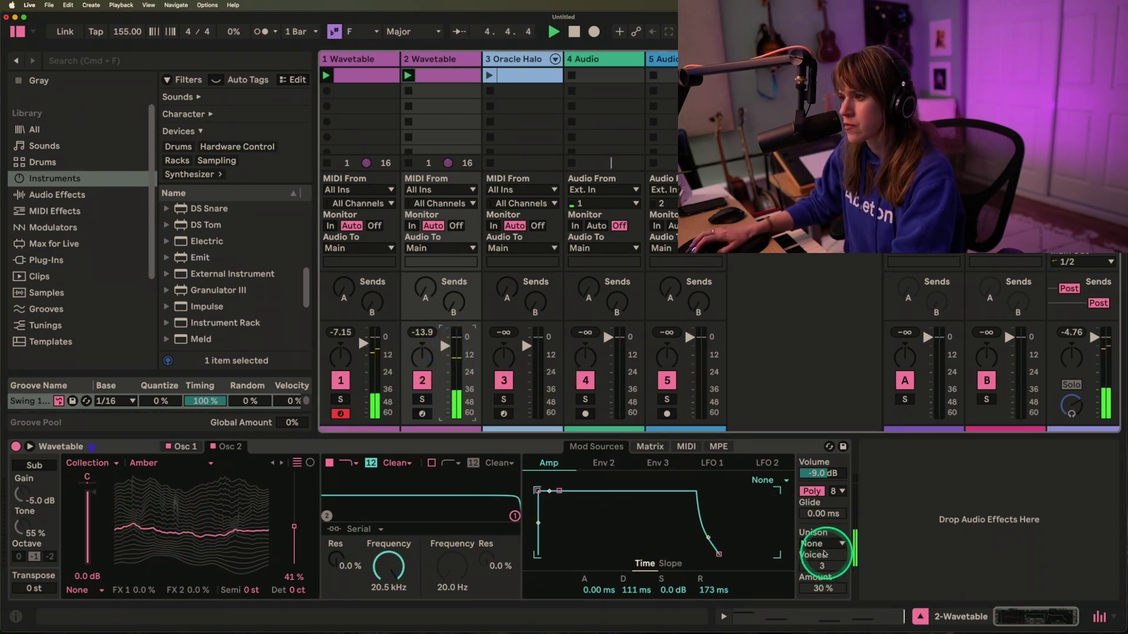
Step: Set unison to Classic with 2 voices at 19% amount
click(821, 543)
click(819, 468)
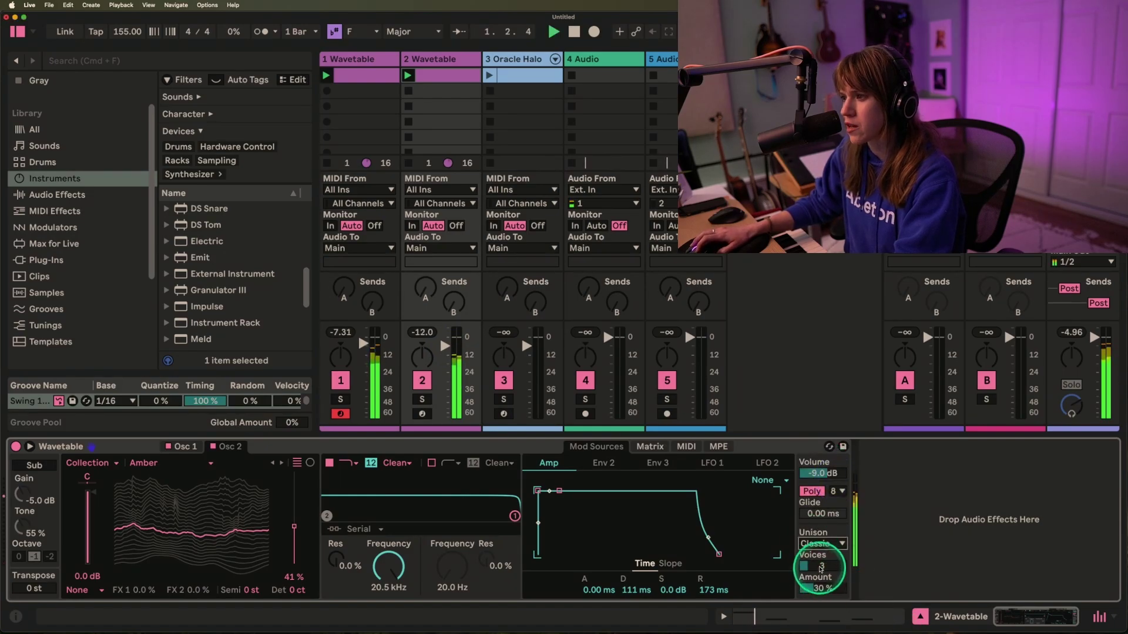
drag(821, 569, 838, 604)
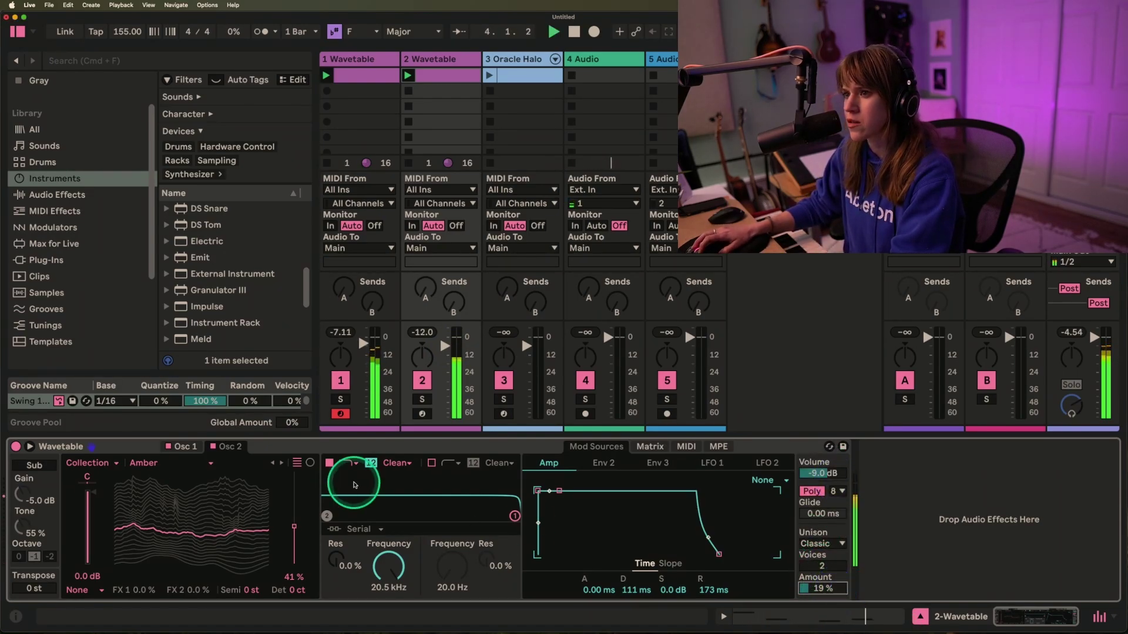
click(453, 62)
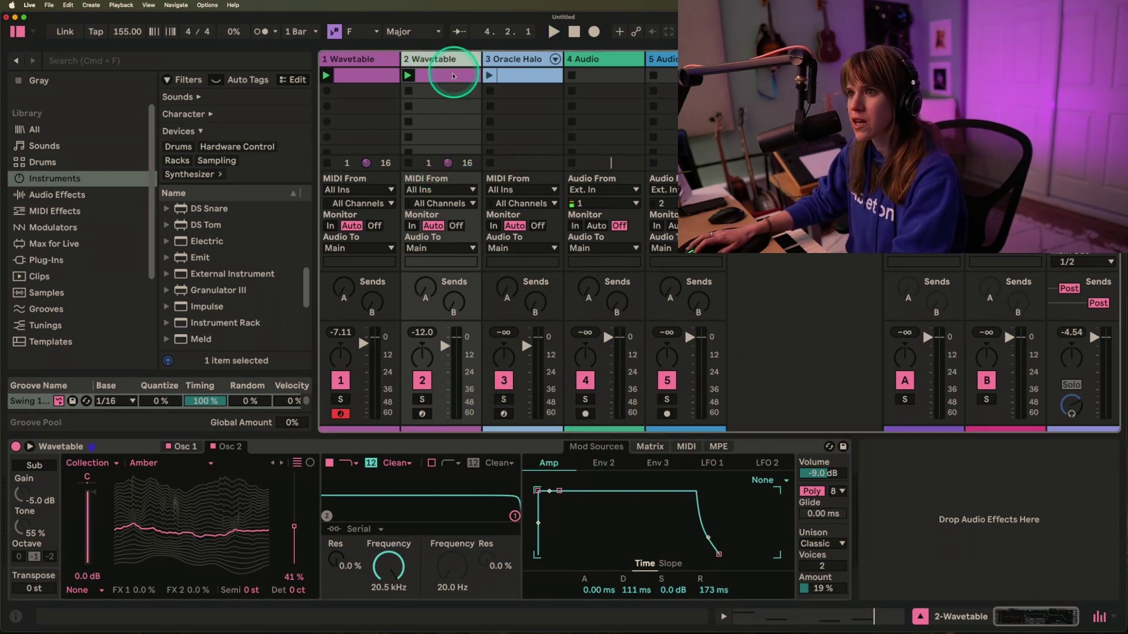
Step: Rename track 2 'Bass' and duplicate the chord track
click(343, 61)
double_click(446, 60)
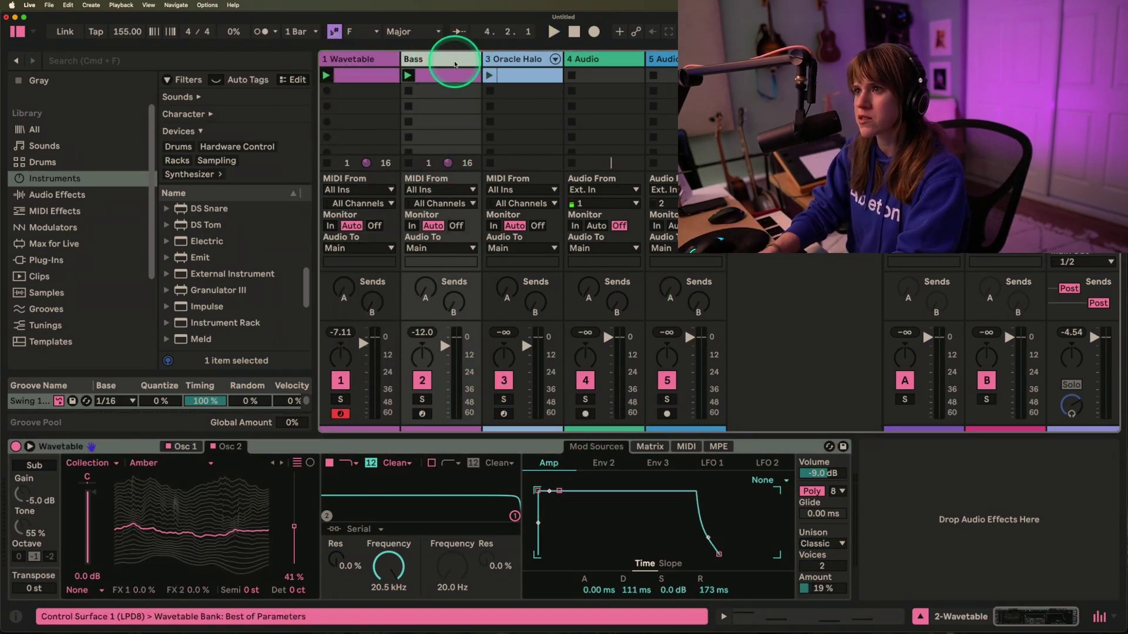
click(352, 61)
key(super+d)
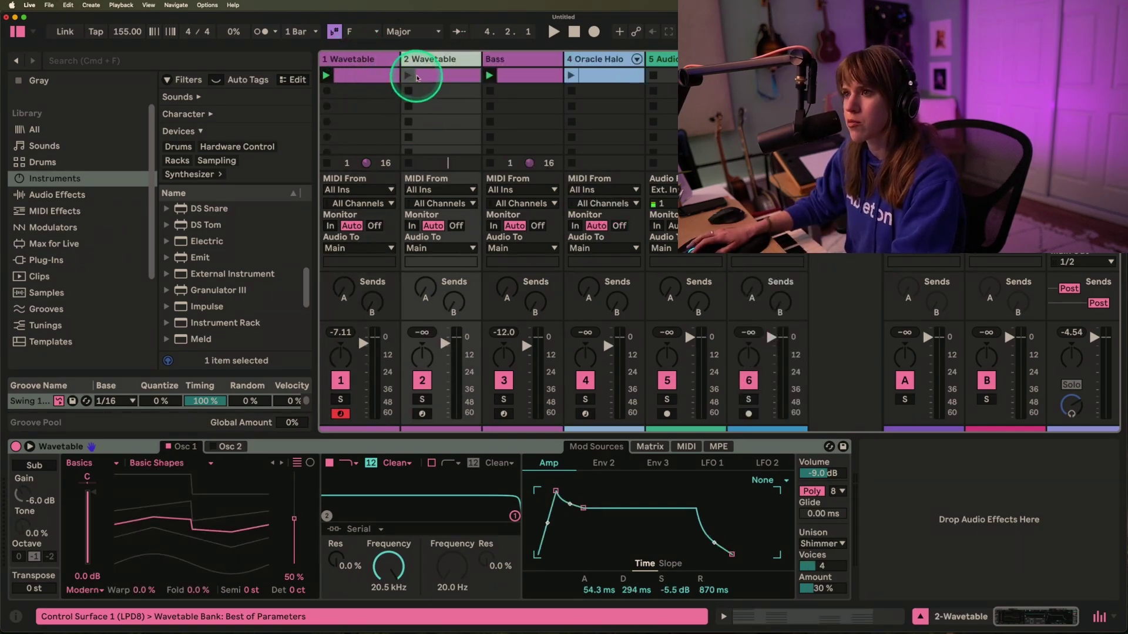
click(440, 78)
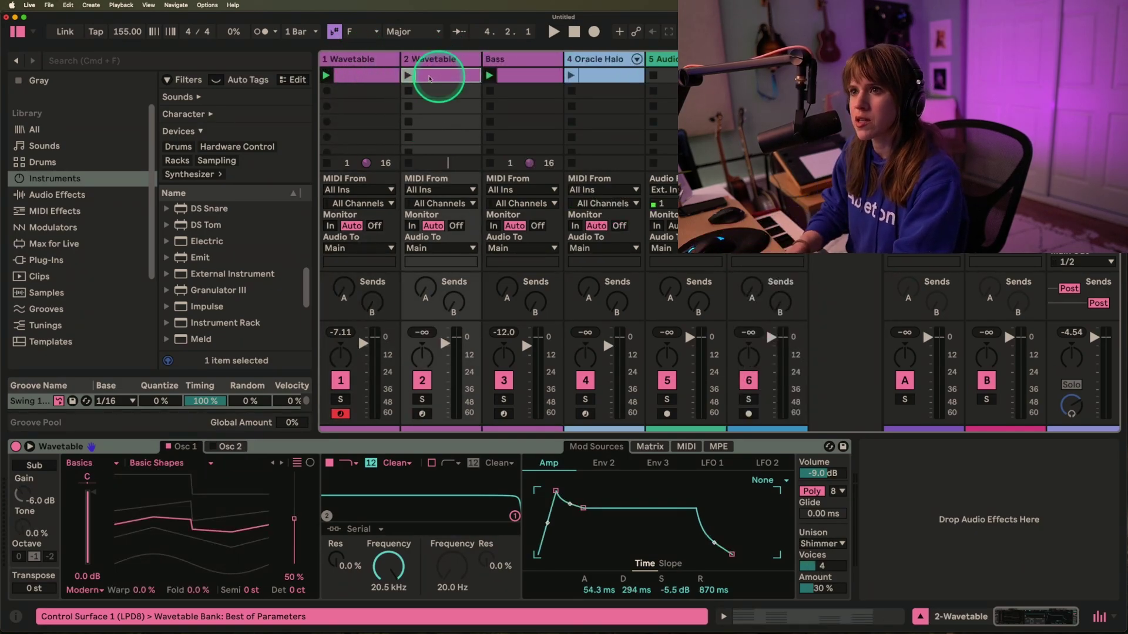
Step: Search the library for 'super 8' and load Super 8 onto the new track 2
click(178, 64)
text(super 8)
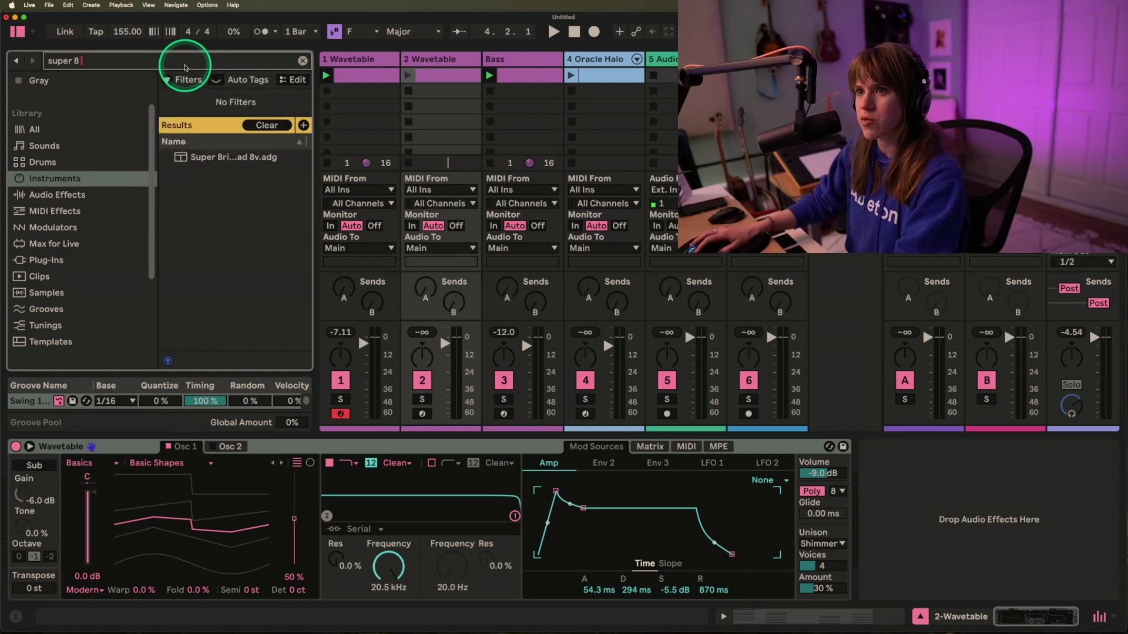
click(194, 228)
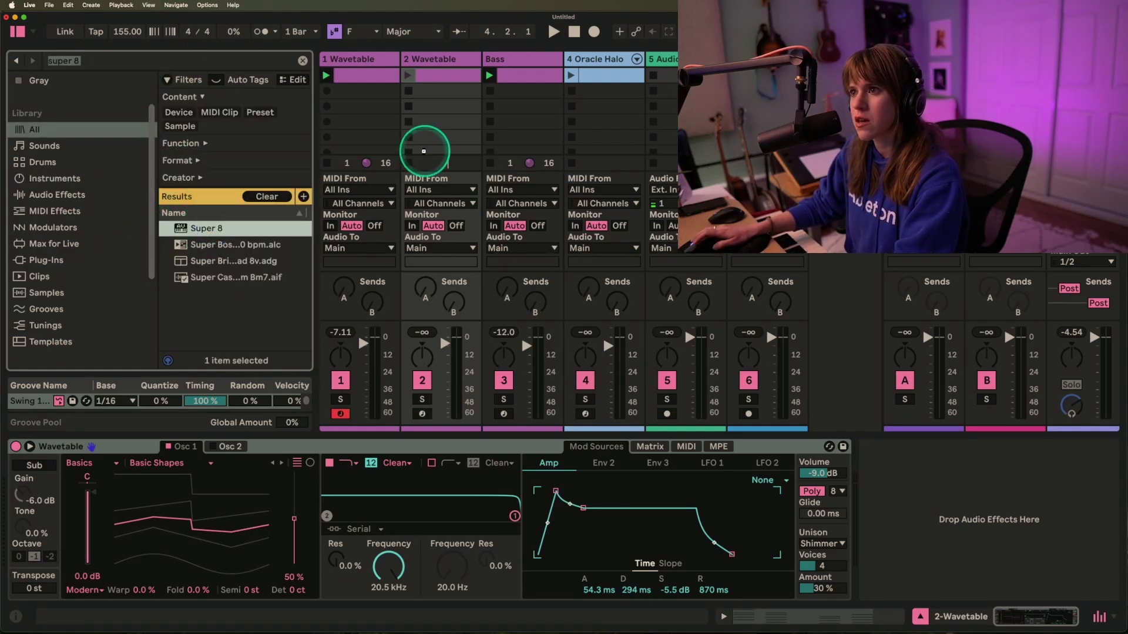
drag(424, 151, 435, 80)
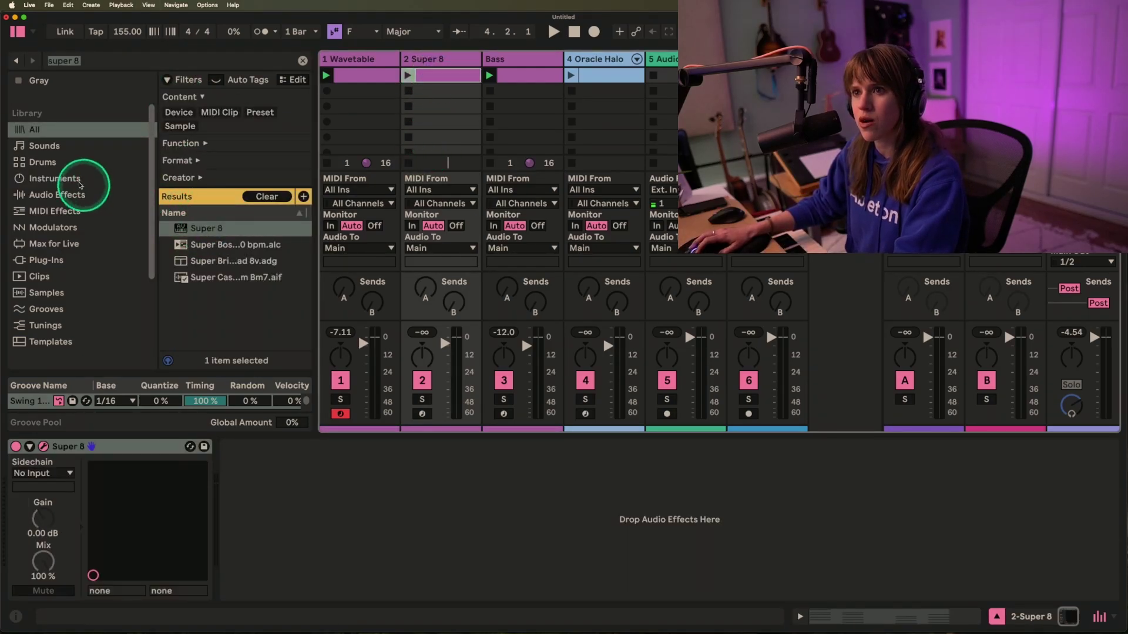
Step: Add an Arpeggiator from MIDI Effects before Super 8 and start playback
click(75, 182)
click(302, 60)
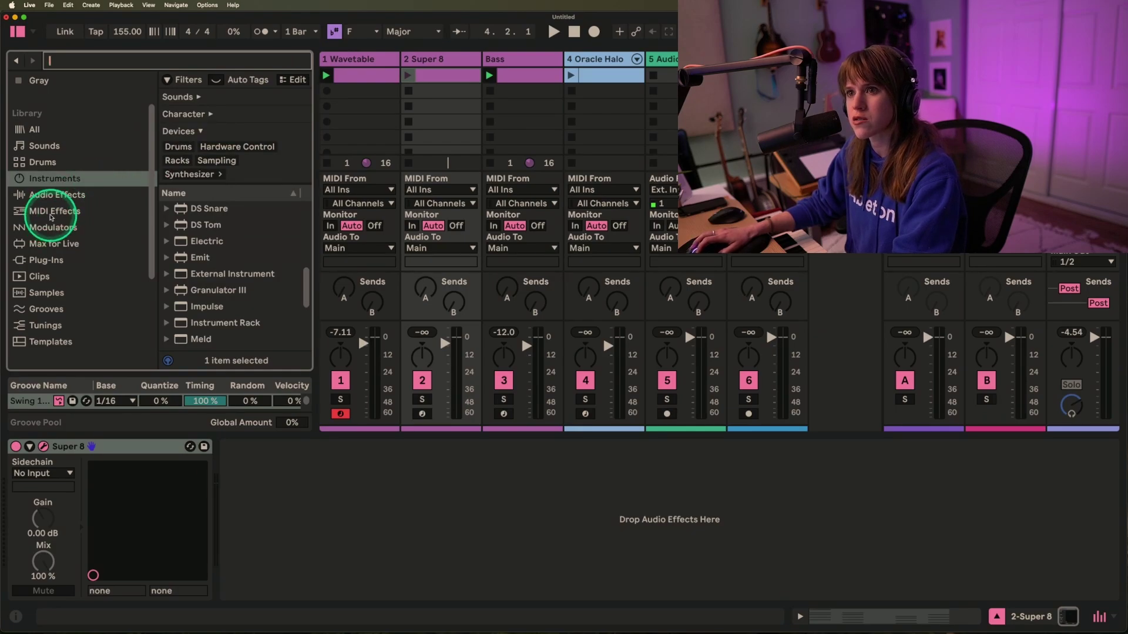
click(51, 213)
double_click(202, 188)
key(space)
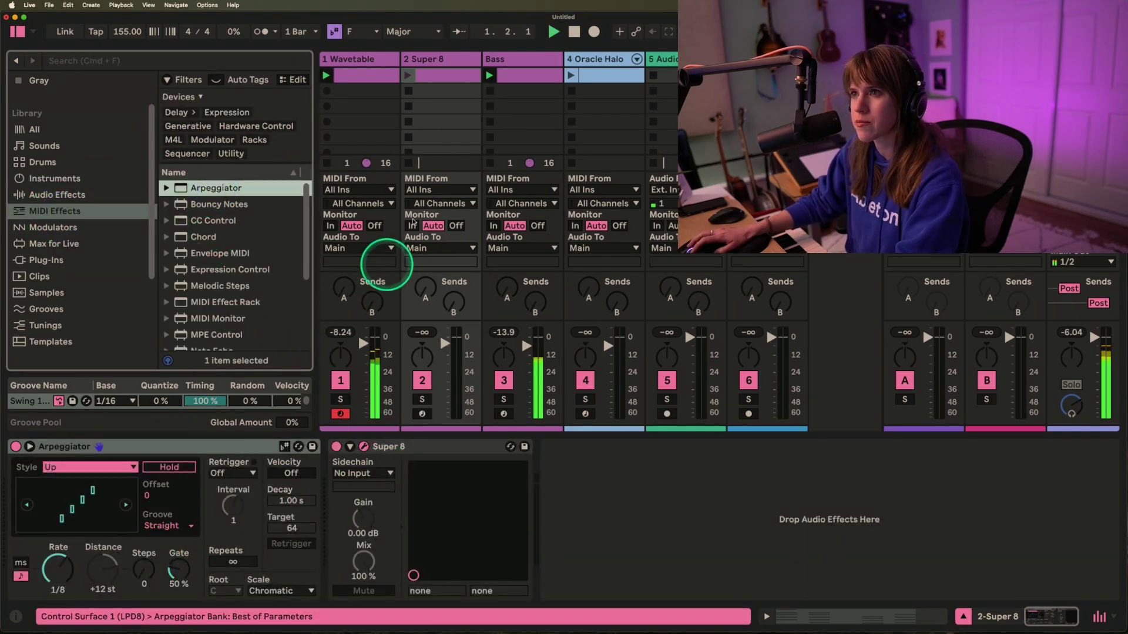
Step: Play track 2's clip, turn it up slightly, and set Super 8's amp envelope: zero attack, longer release, higher sustain
click(407, 75)
drag(453, 377, 449, 342)
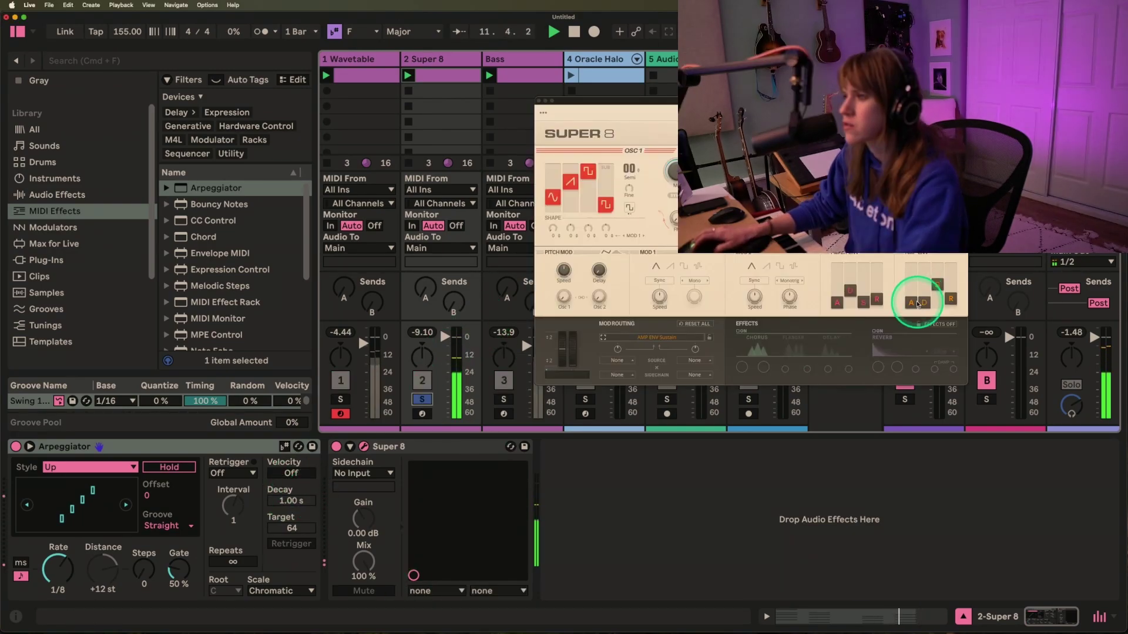
drag(919, 303, 911, 337)
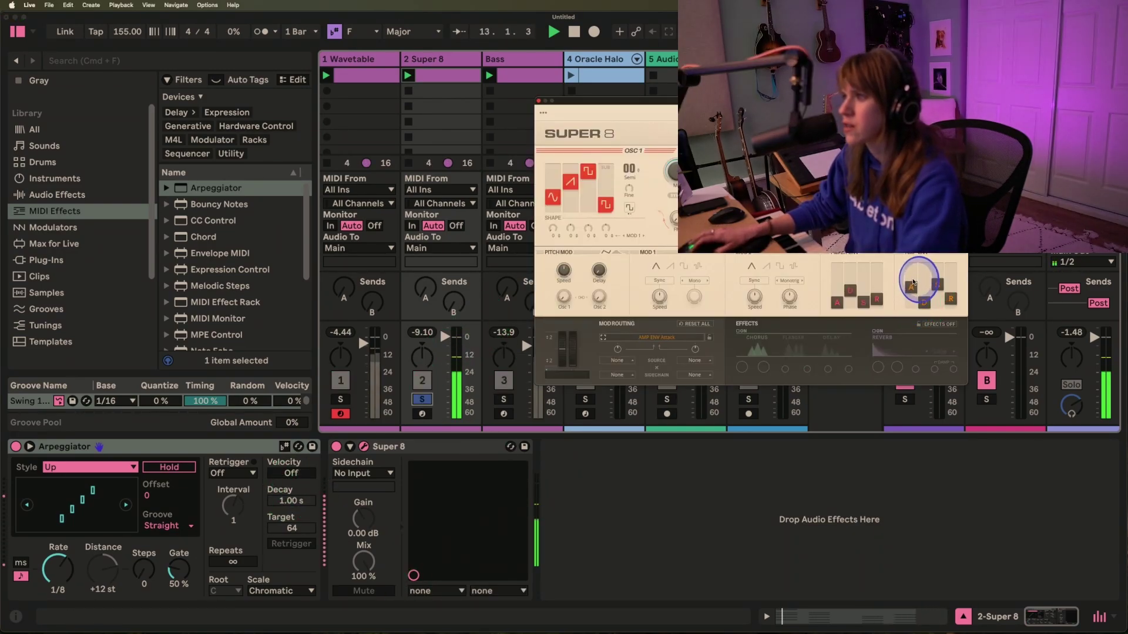
click(938, 286)
drag(950, 298, 951, 279)
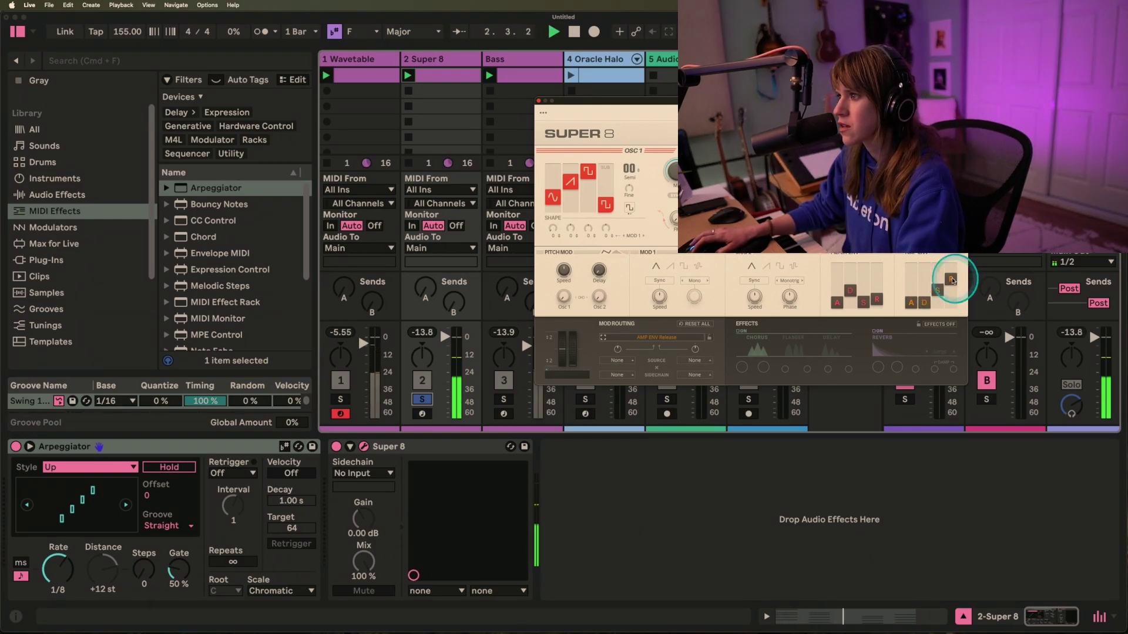
drag(938, 289, 915, 330)
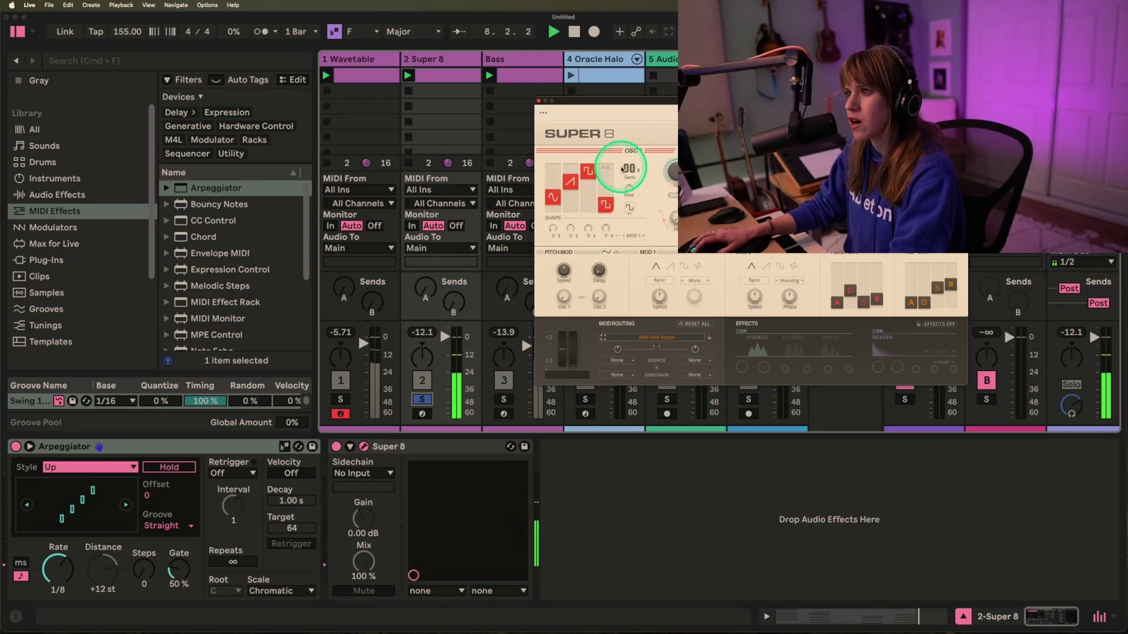
Step: Tune oscillator 1 up to +12 semitones and unsolo track 2
click(668, 174)
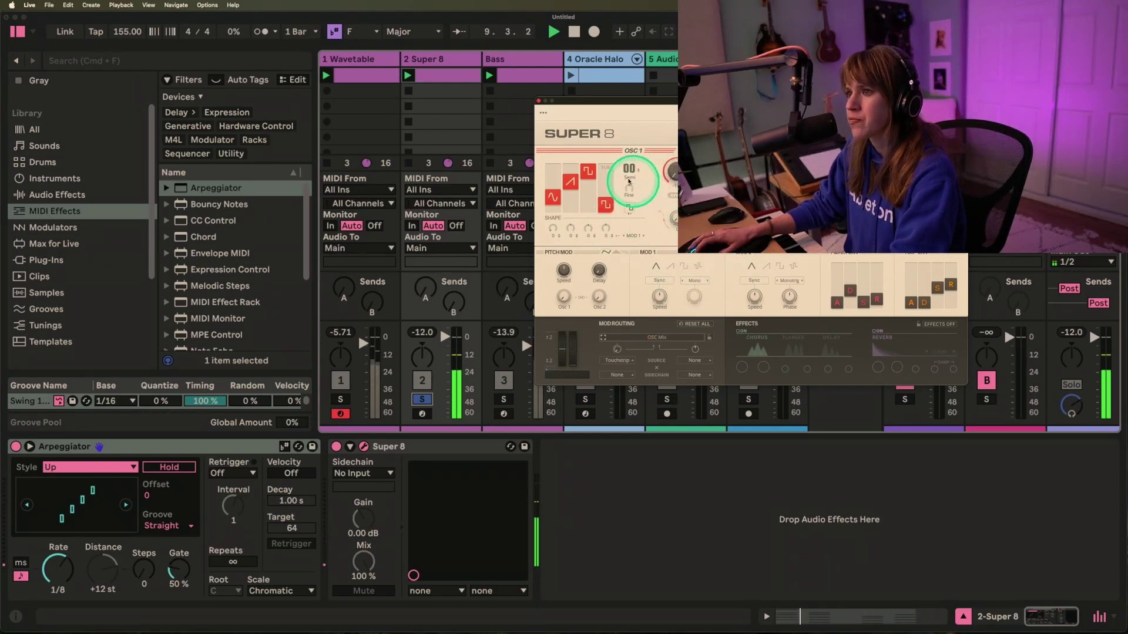
click(629, 170)
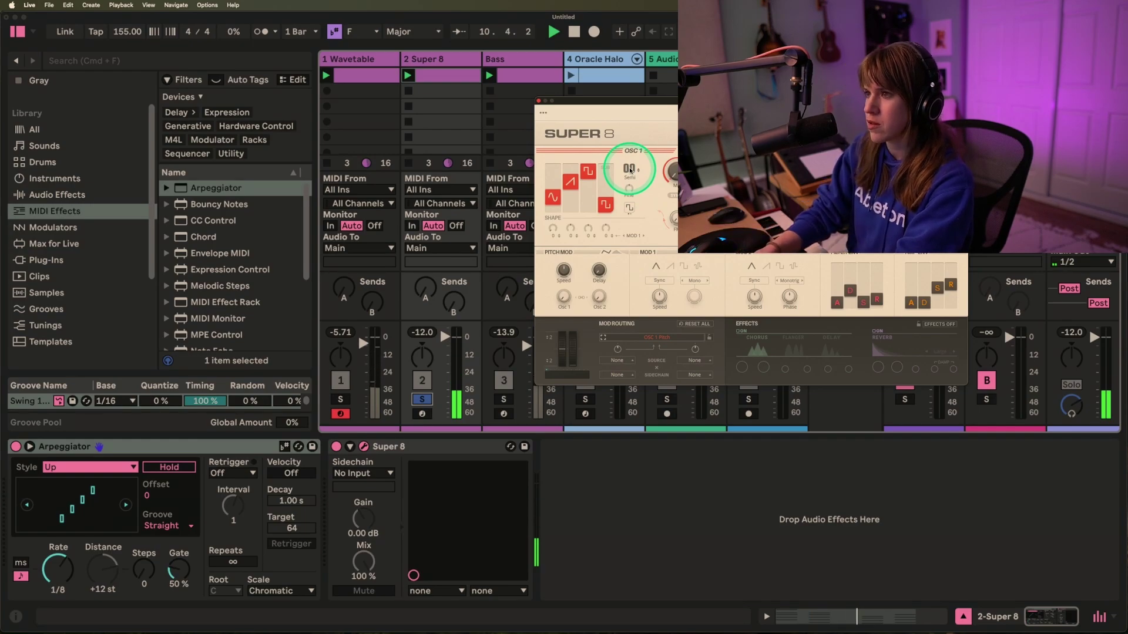
drag(629, 169, 631, 140)
click(422, 400)
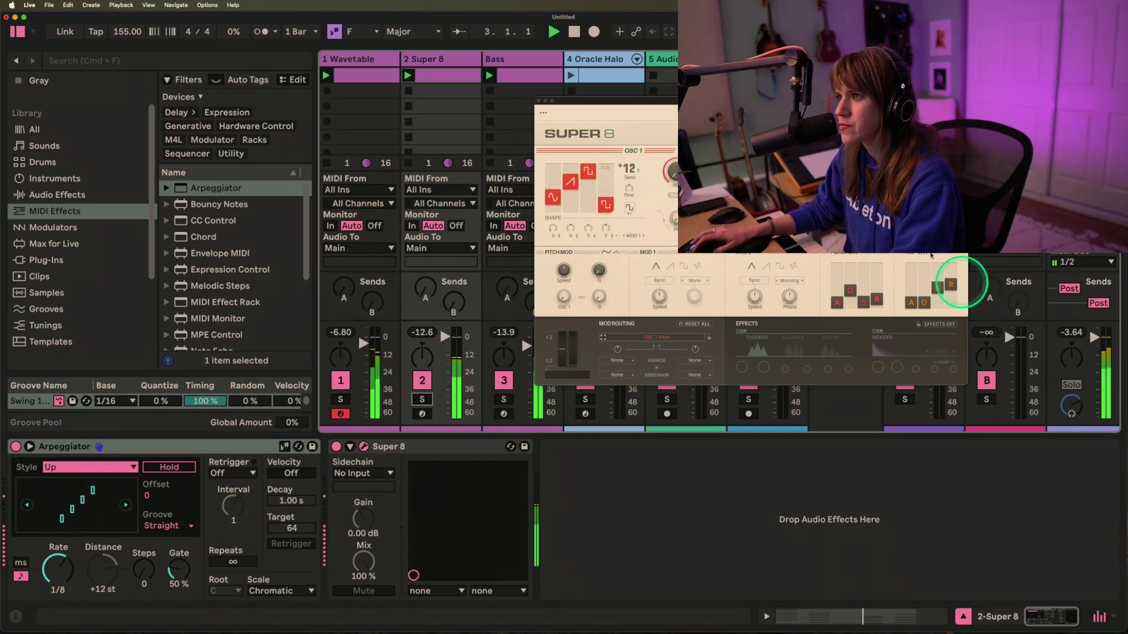
drag(537, 103, 472, 121)
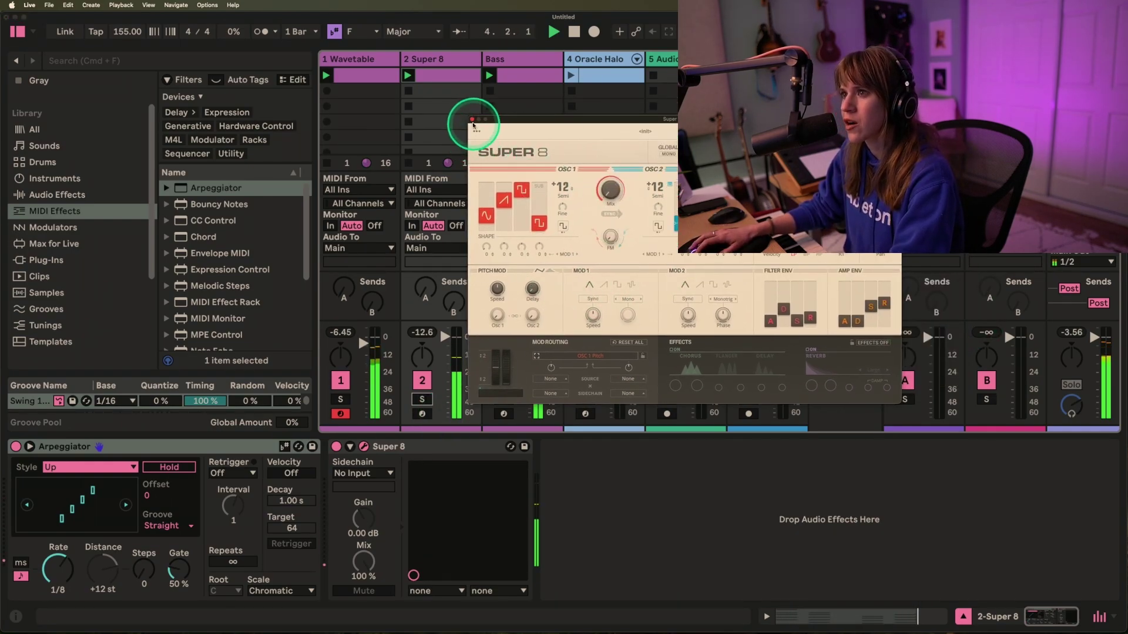
Step: Close the Super 8 window and load Delay from Audio Effects onto track 2
click(471, 121)
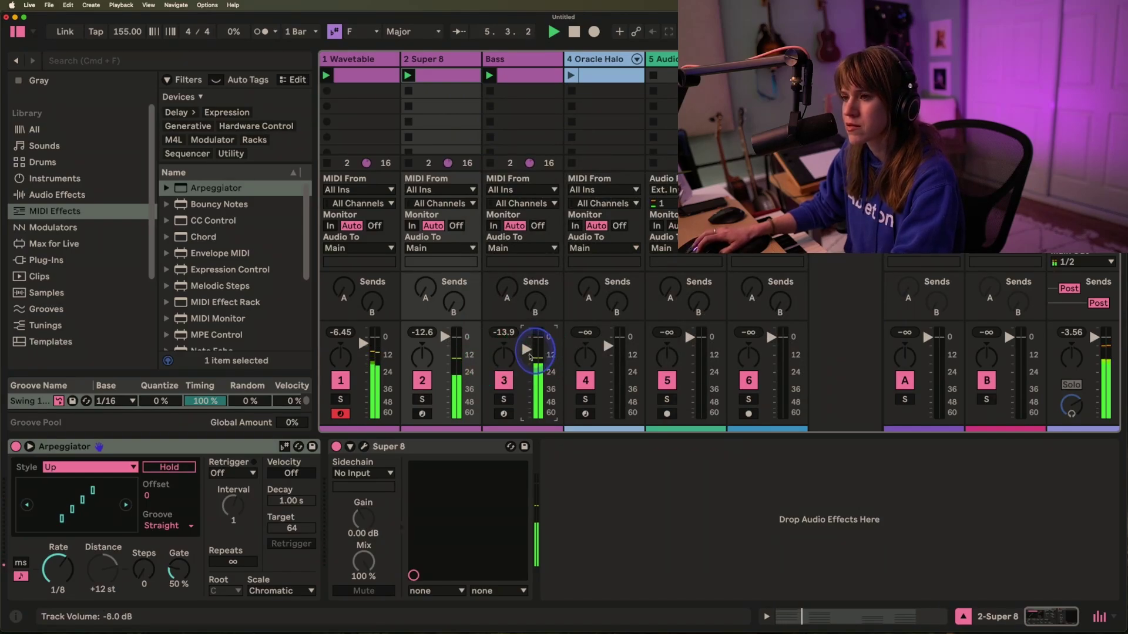
click(54, 194)
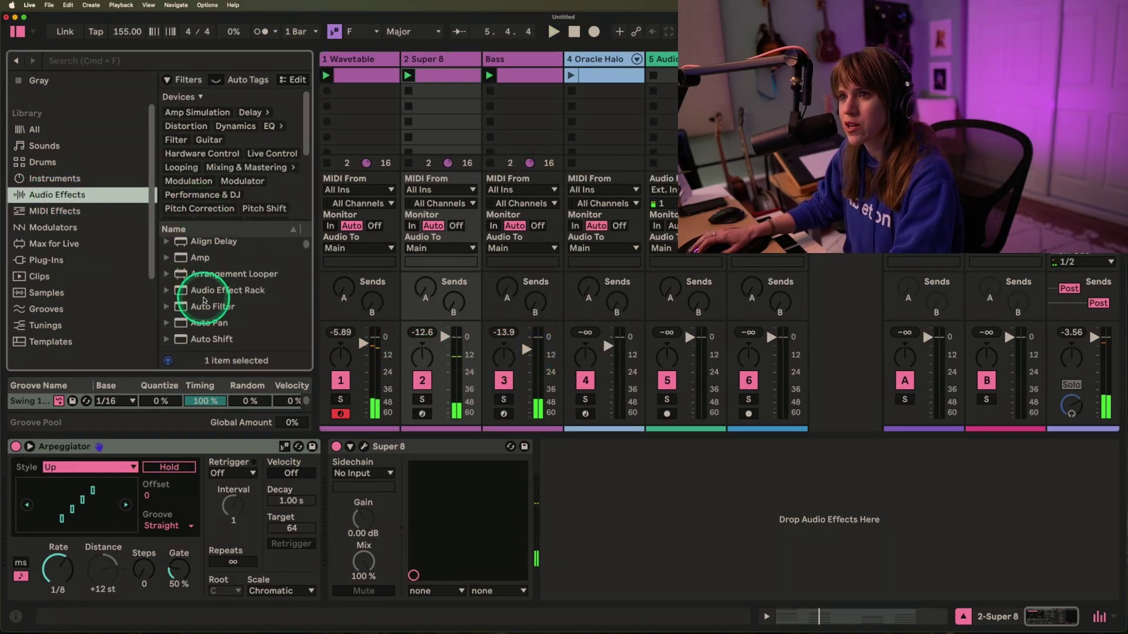
scroll(205, 301, down, 10)
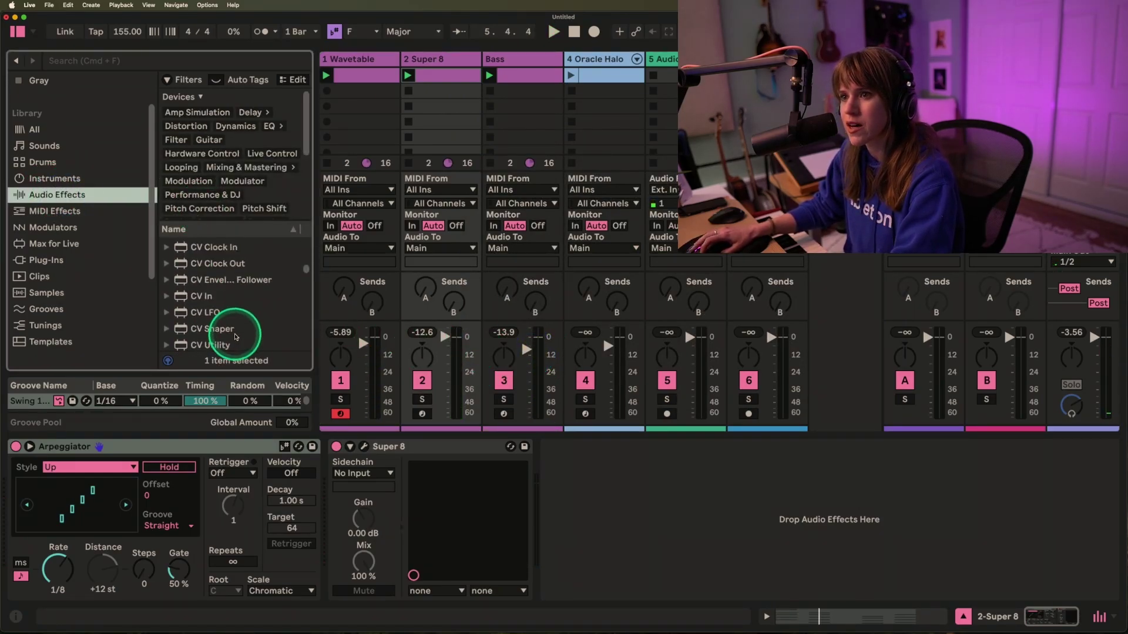
double_click(223, 289)
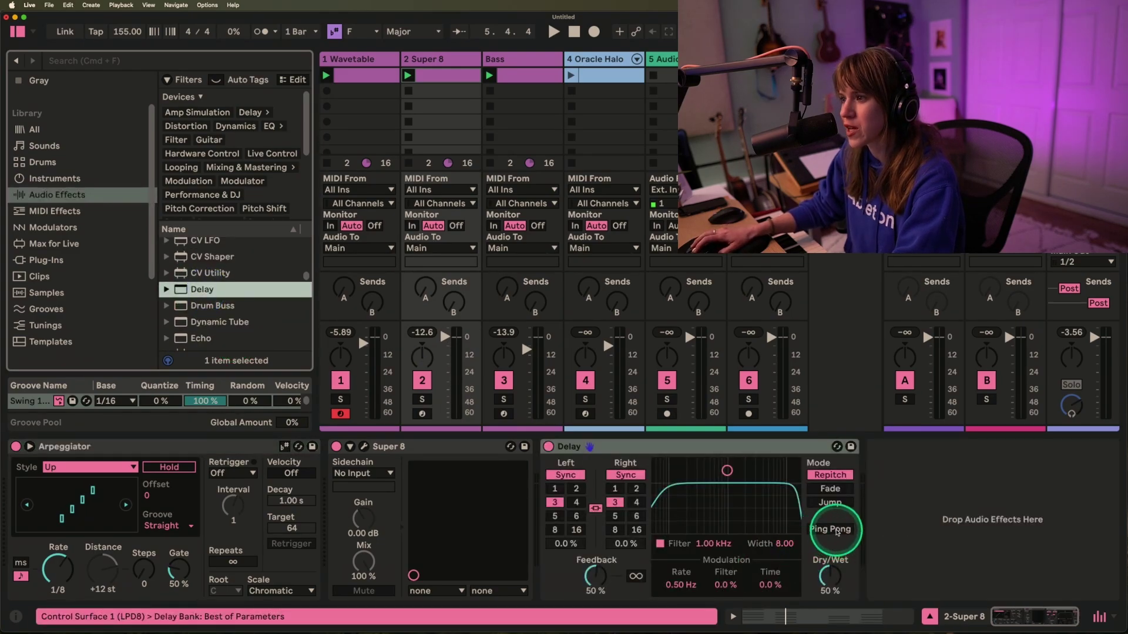
Step: Enable Ping Pong, set both delay times to 2, feedback 26% and dry/wet 27%
click(837, 529)
drag(595, 575, 595, 589)
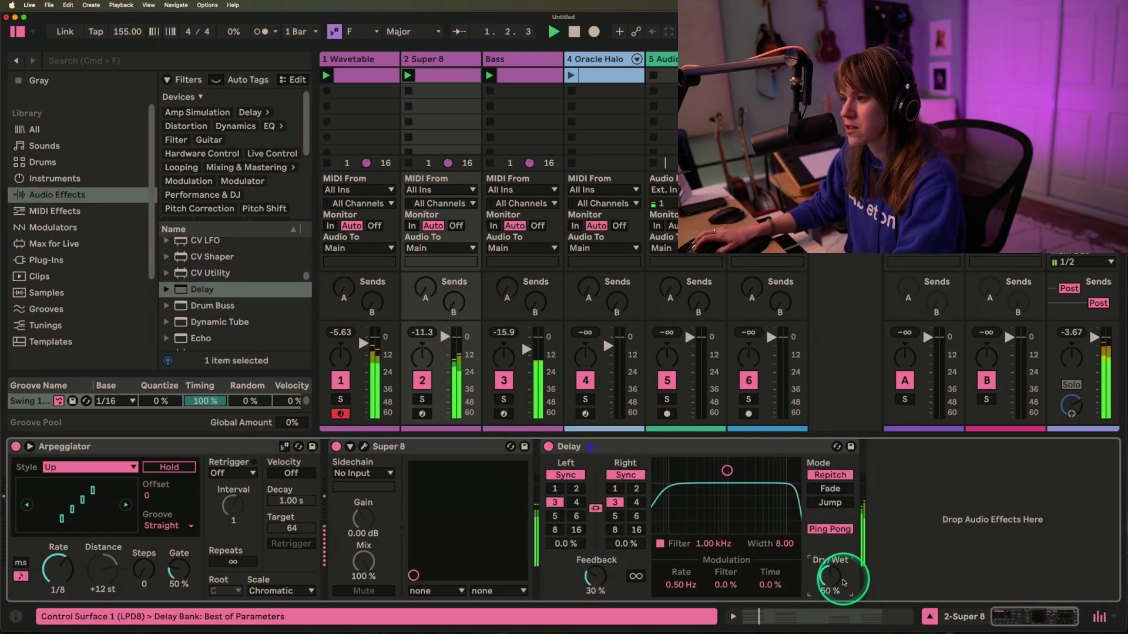
drag(843, 585, 843, 587)
click(599, 579)
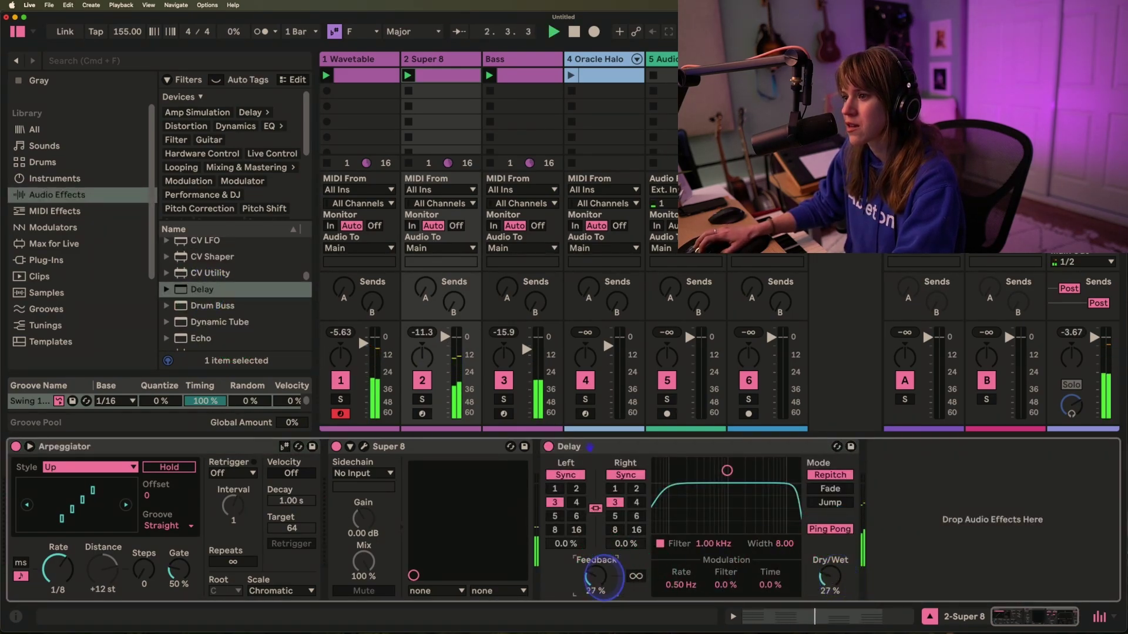
click(576, 489)
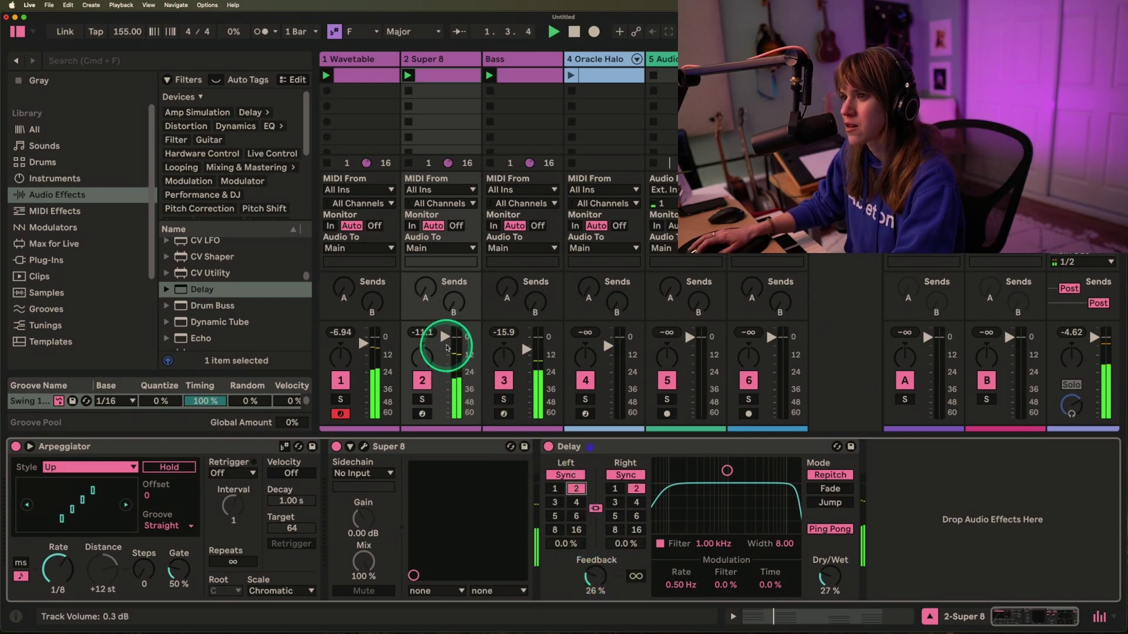